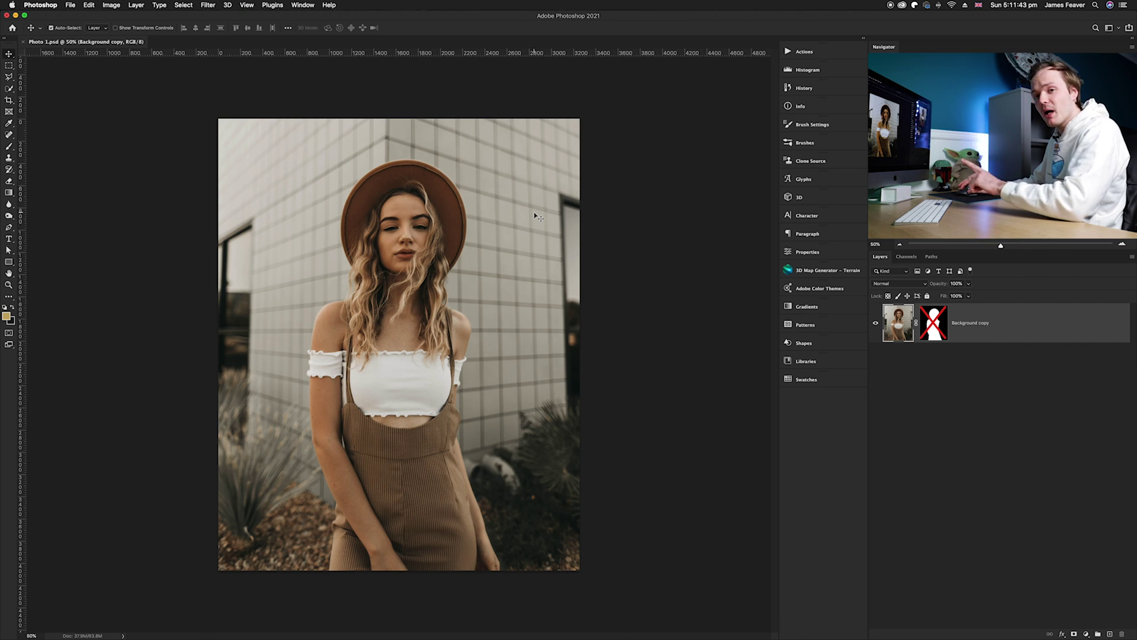
# Step: Re-enable the layer mask on Background copy and place the forest photo file into the document
pyautogui.keyDown('shift'); pyautogui.click(942, 326); pyautogui.keyUp('shift')
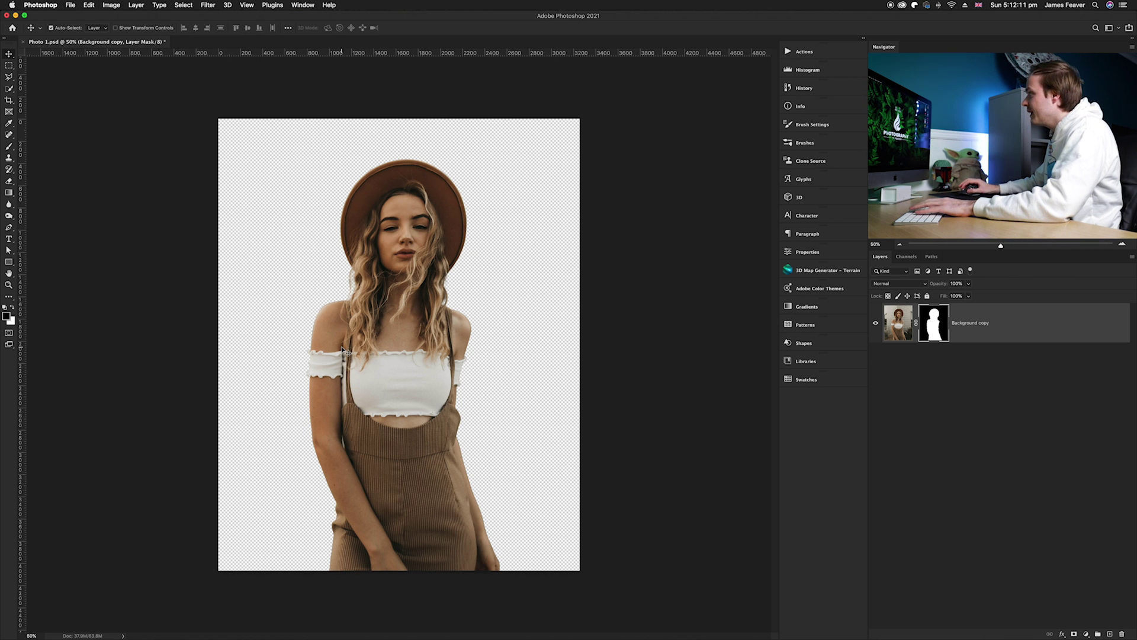
pyautogui.press('F11')
pyautogui.moveTo(589, 155); pyautogui.dragTo(464, 241)
pyautogui.press('F11')
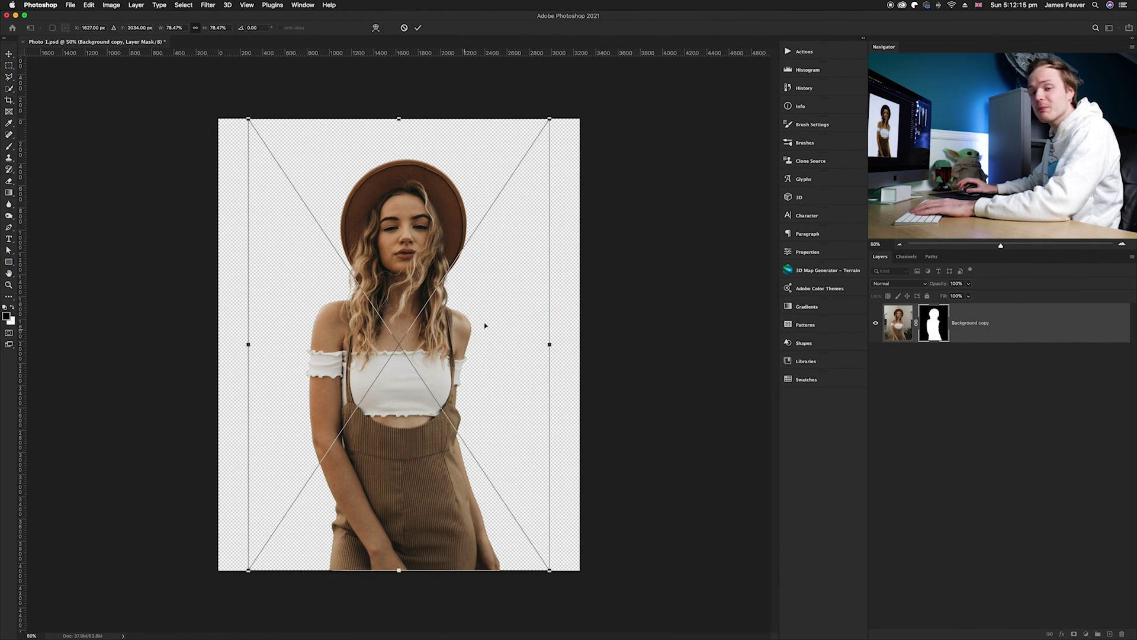
# Step: Scale the placed forest photo to about 98%, shift it down to cover the canvas, and stack its layer beneath Background copy
pyautogui.moveTo(406, 122); pyautogui.dragTo(426, 61)
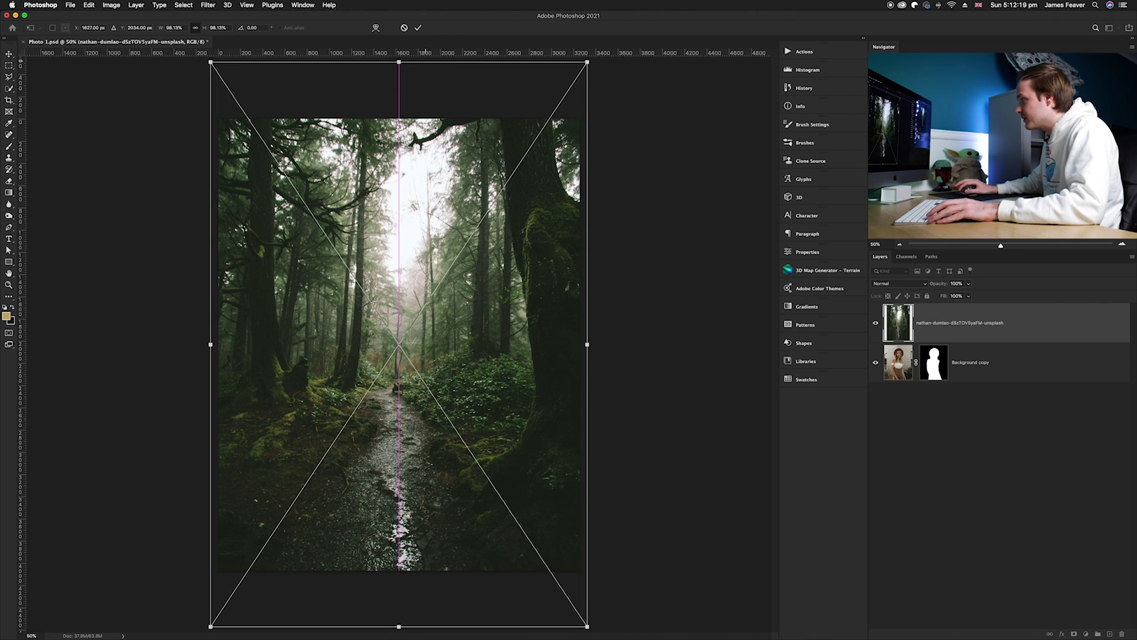
pyautogui.moveTo(498, 257); pyautogui.dragTo(480, 297)
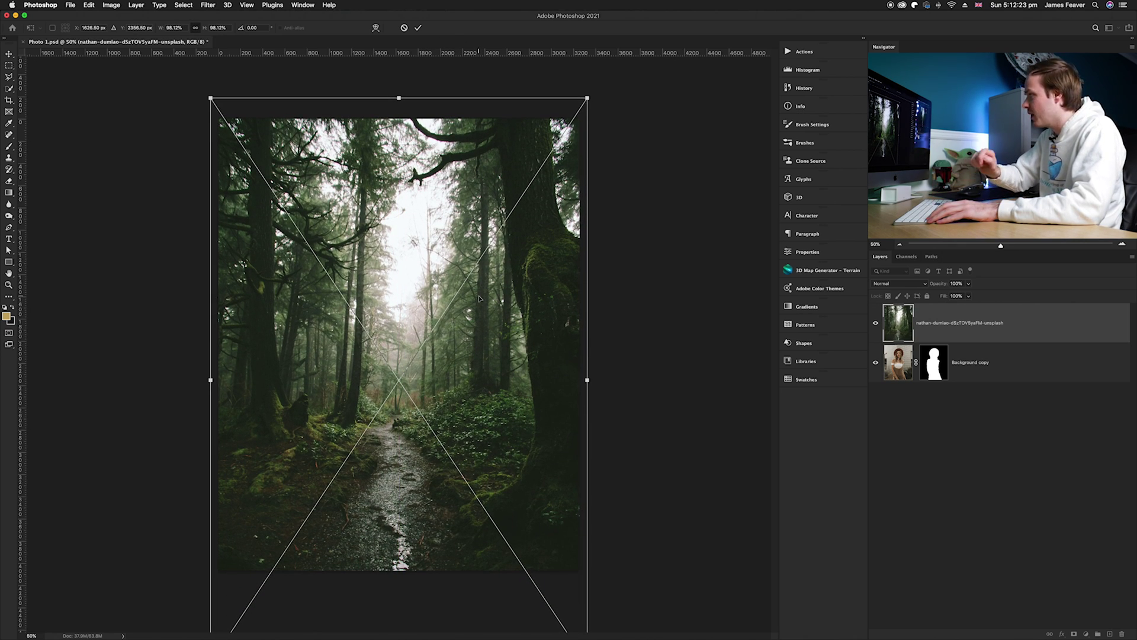
pyautogui.press('Return')
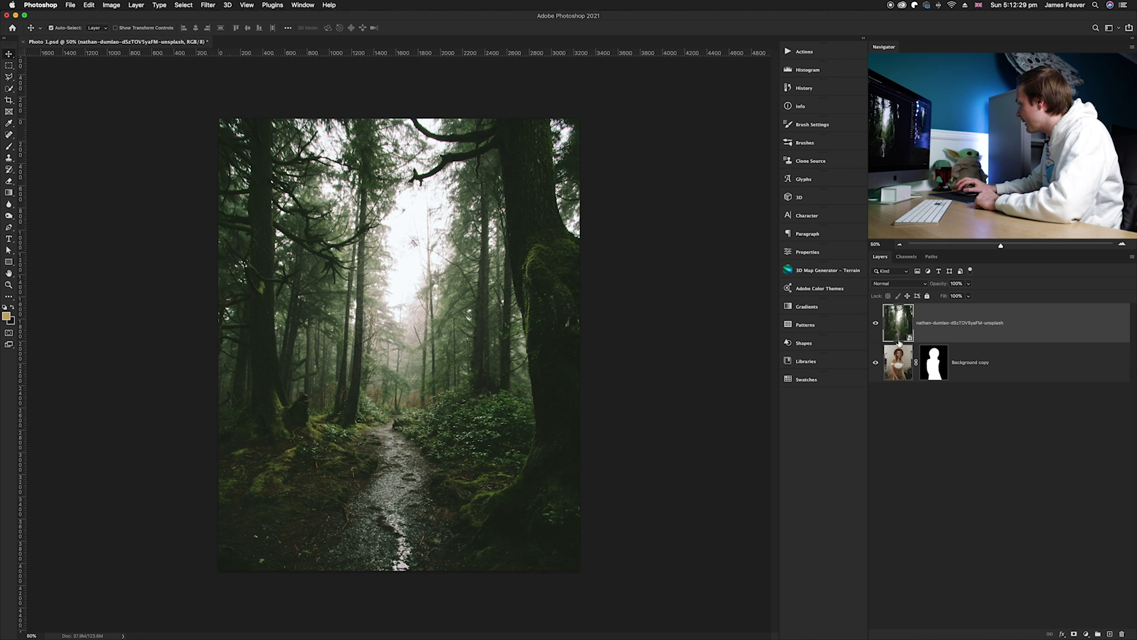
pyautogui.moveTo(902, 322); pyautogui.dragTo(904, 385)
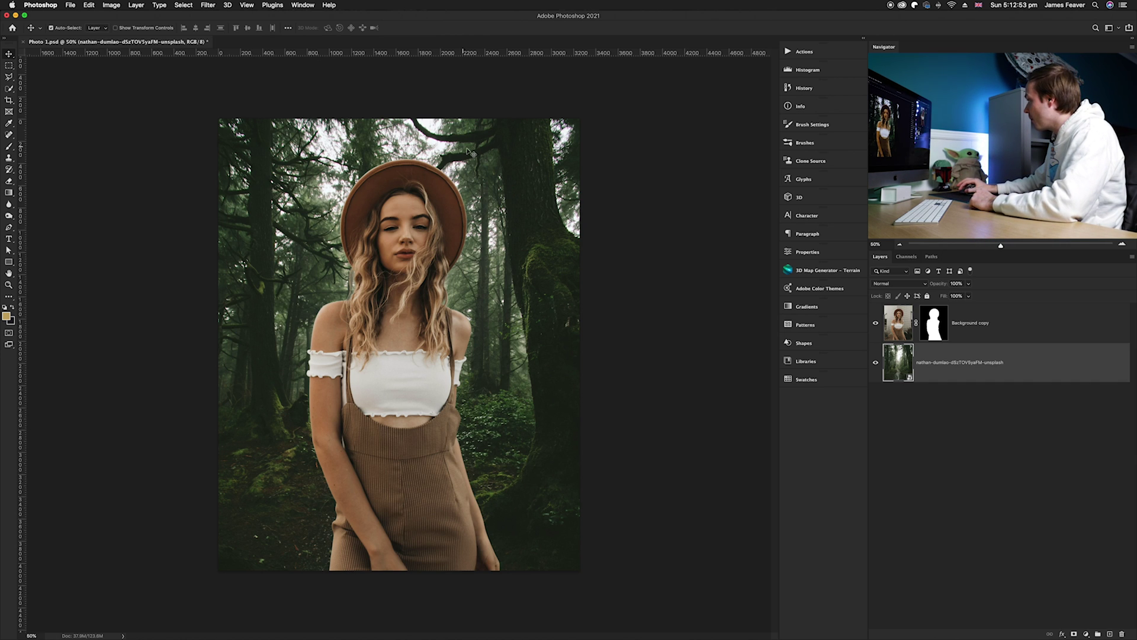
# Step: Add a Curves adjustment layer above Background copy and clip it to that layer
pyautogui.click(897, 330)
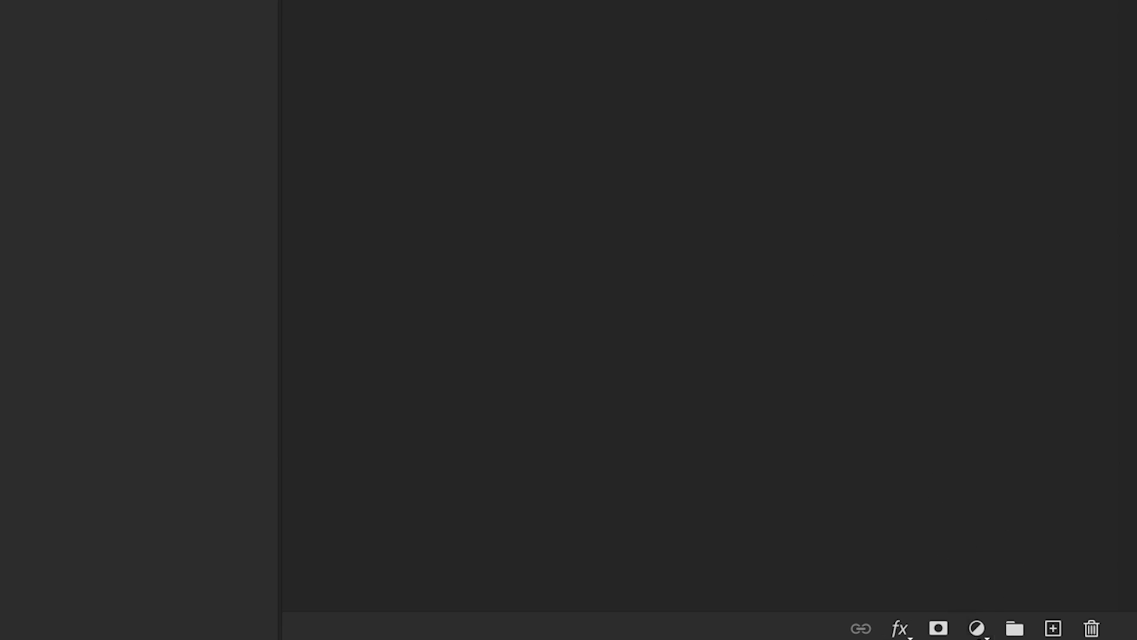
pyautogui.click(977, 629)
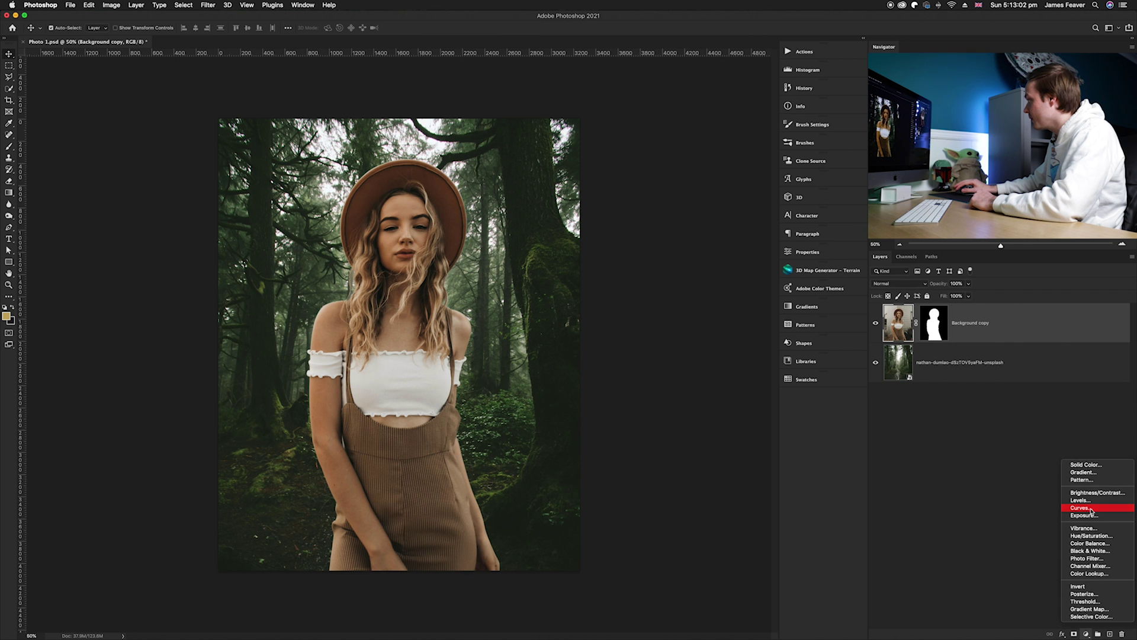
pyautogui.click(993, 228)
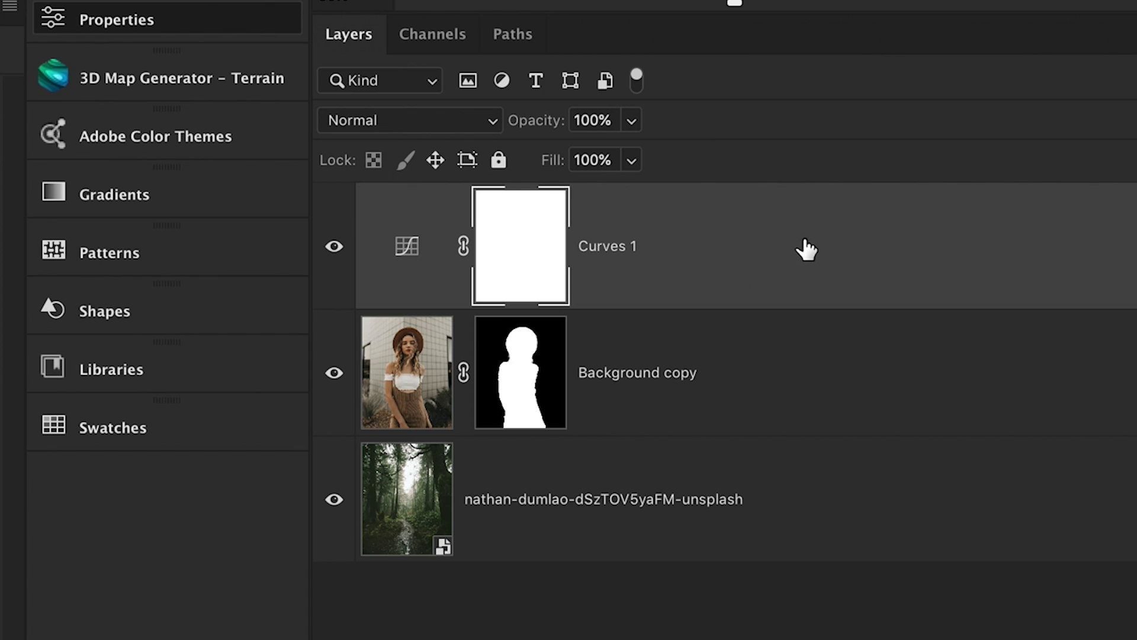
pyautogui.rightClick(807, 250)
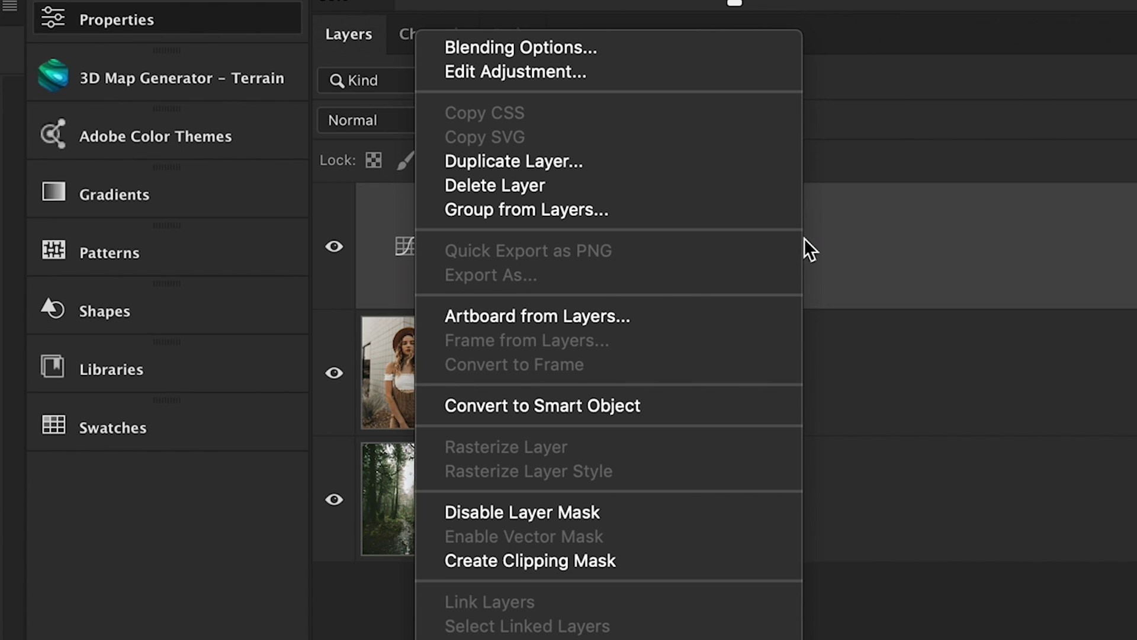
pyautogui.click(599, 566)
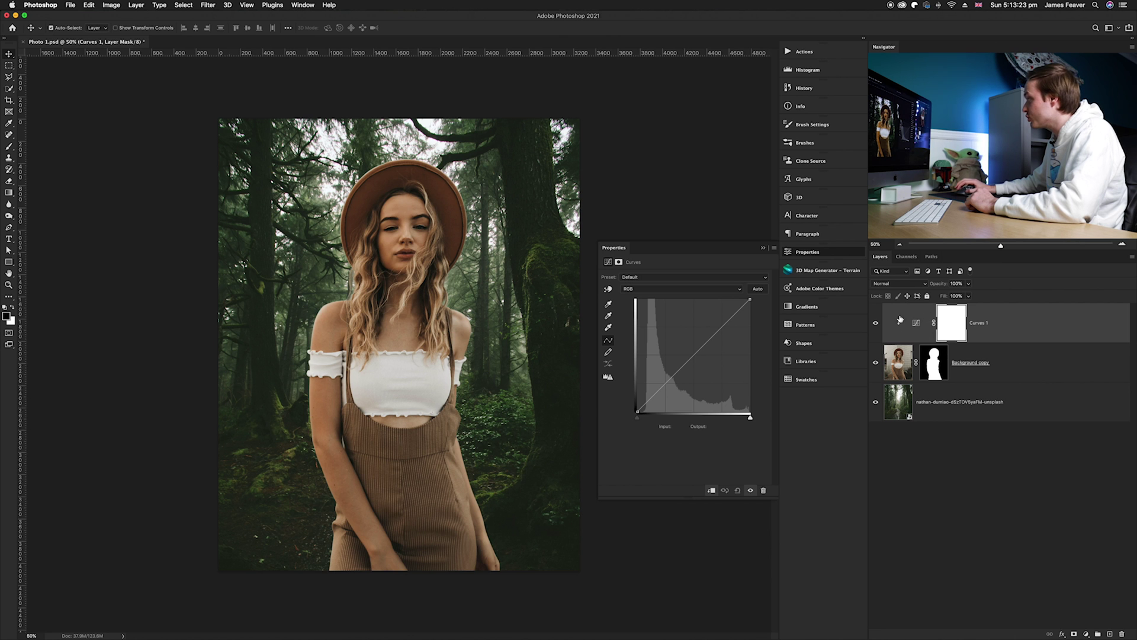
pyautogui.click(897, 375)
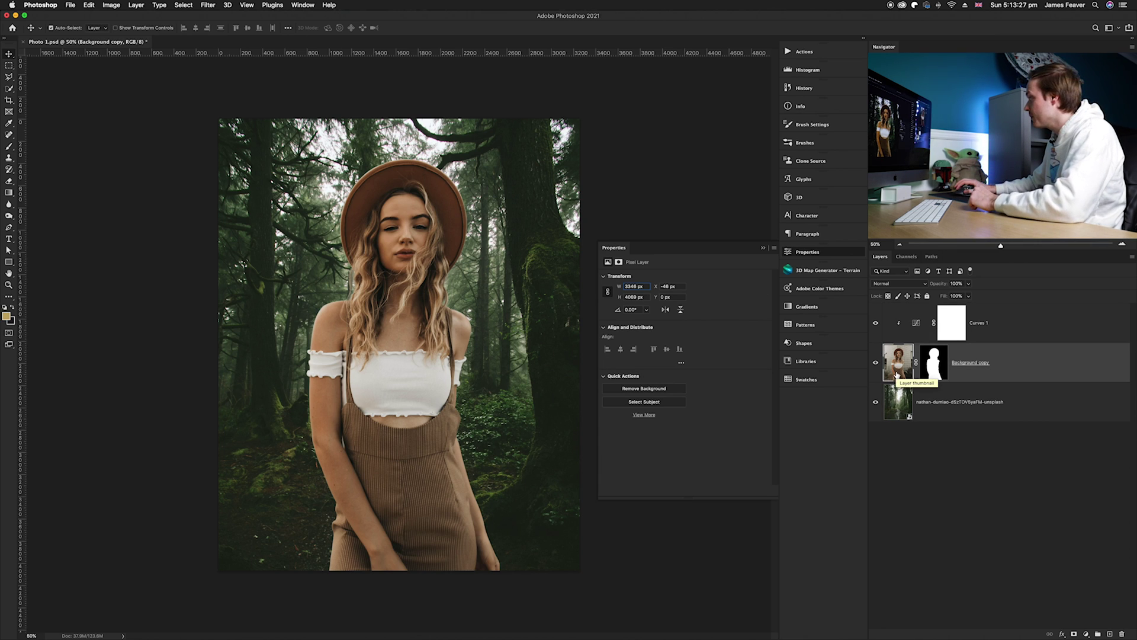
pyautogui.click(918, 326)
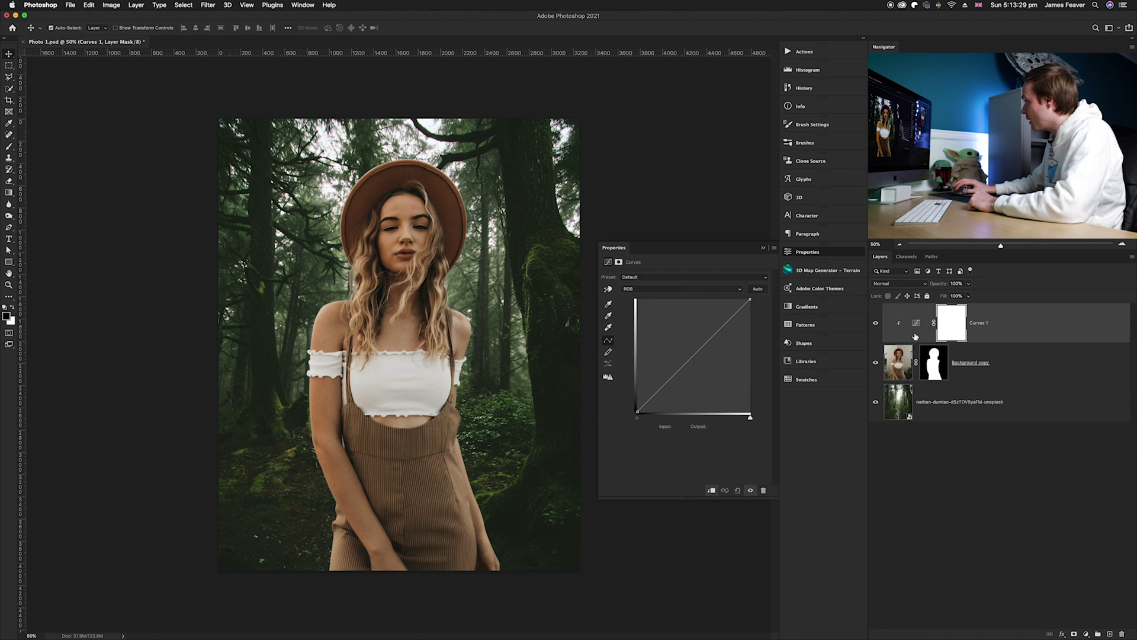
pyautogui.click(916, 323)
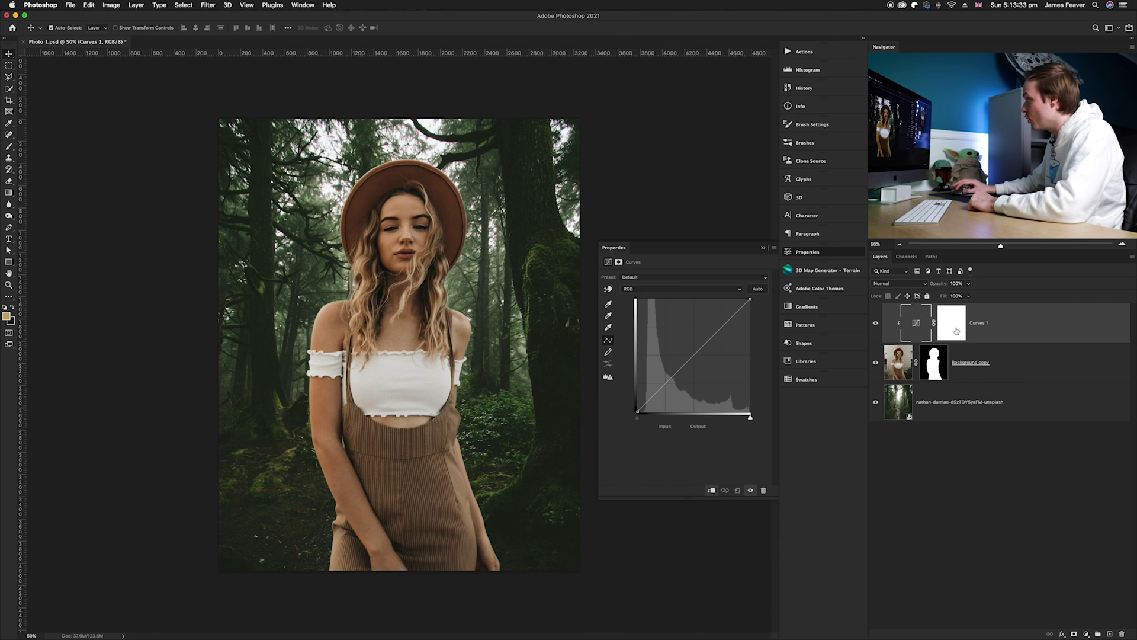
pyautogui.click(946, 332)
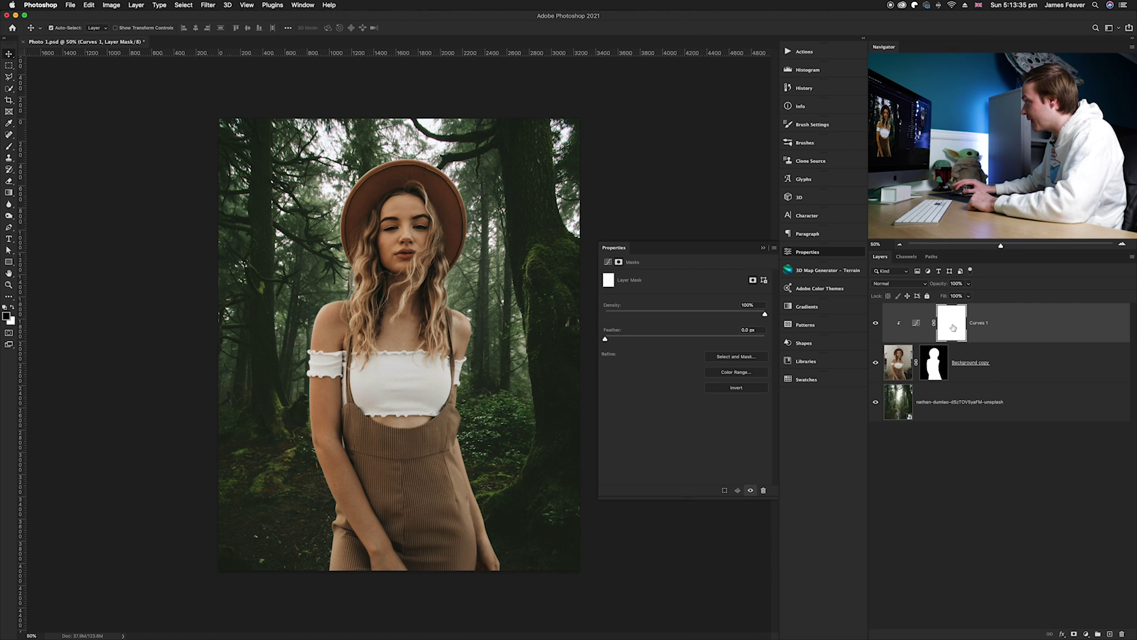
# Step: Select the Curves 1 adjustment itself and display only the Red channel of the image
pyautogui.click(921, 327)
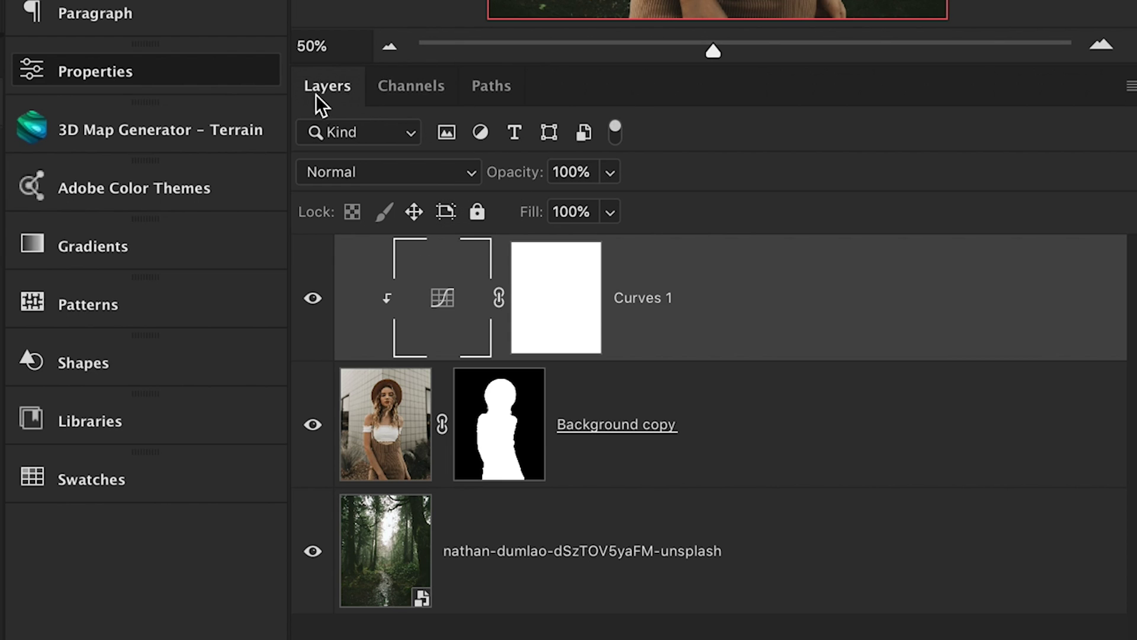
pyautogui.click(390, 88)
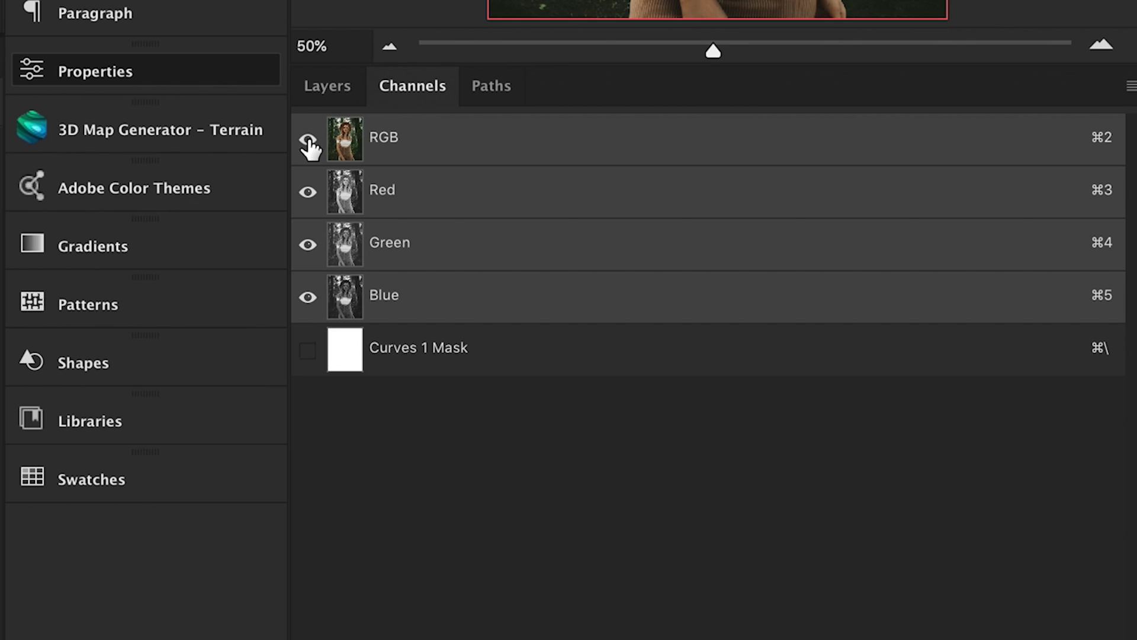
pyautogui.click(308, 226)
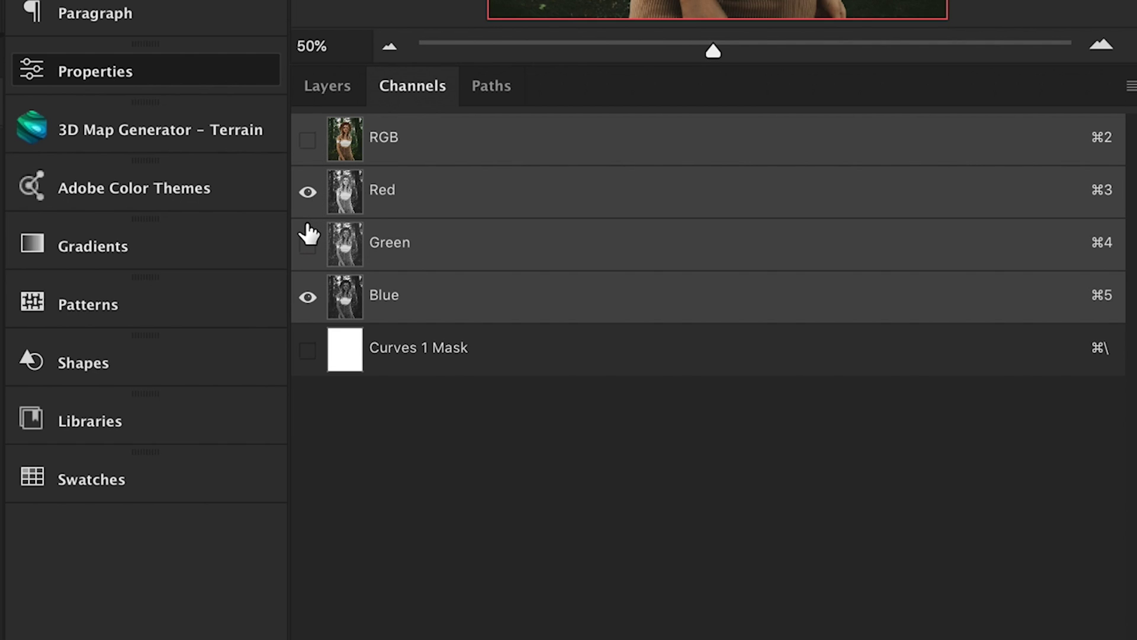
pyautogui.click(308, 298)
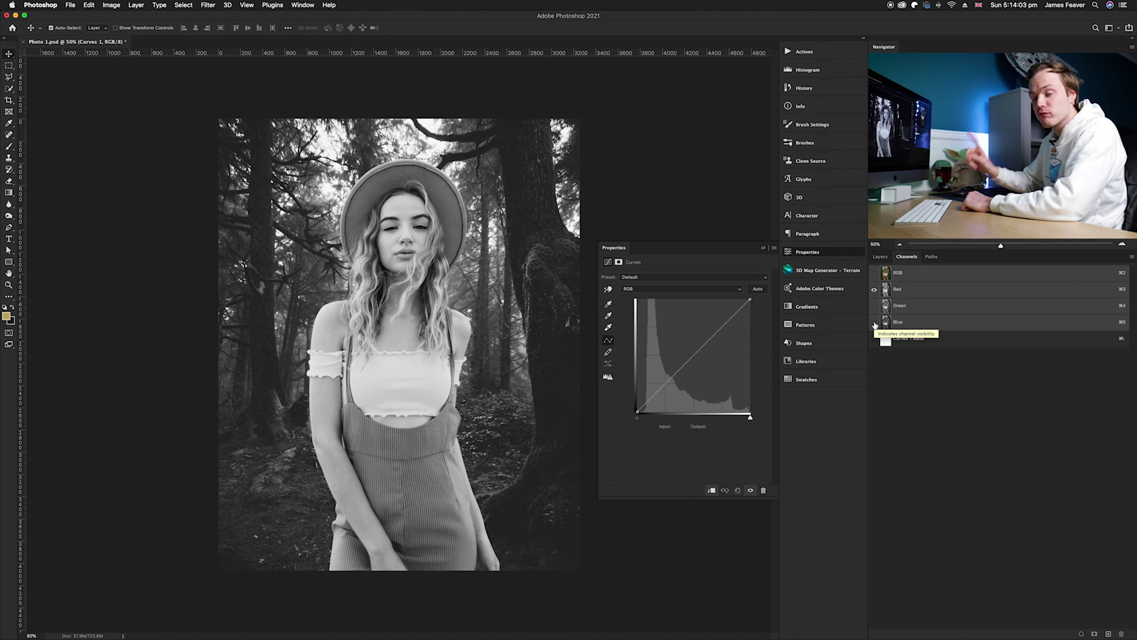
# Step: Adjust the Red curve of Curves 1 with a midpoint at input 146, output 92, white point output 234 and black point output 10
pyautogui.click(879, 257)
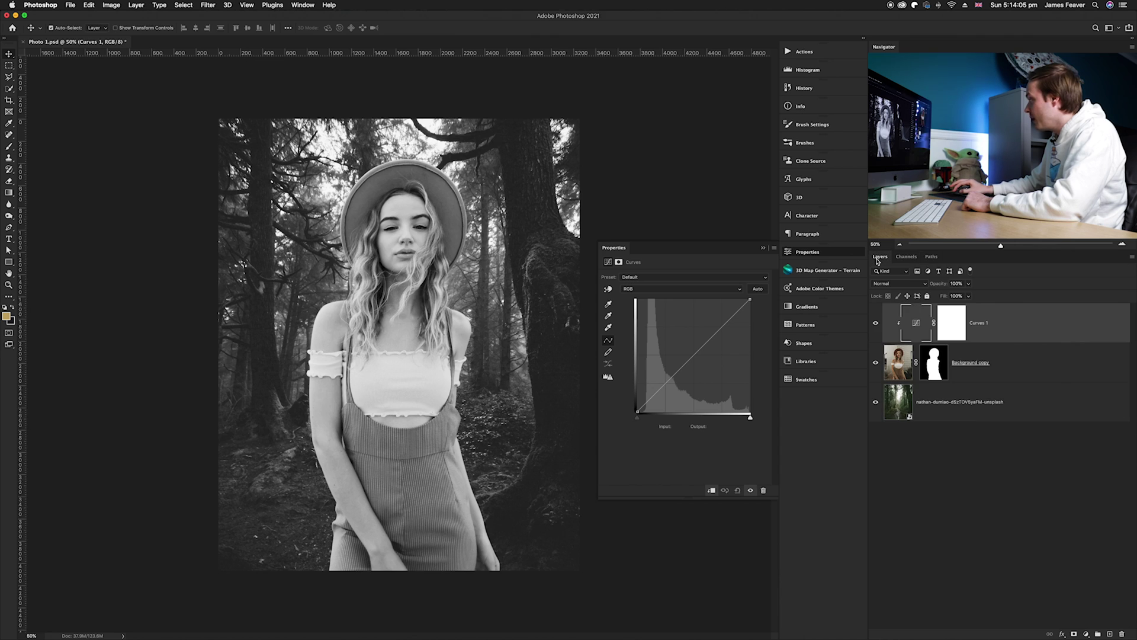
pyautogui.click(638, 291)
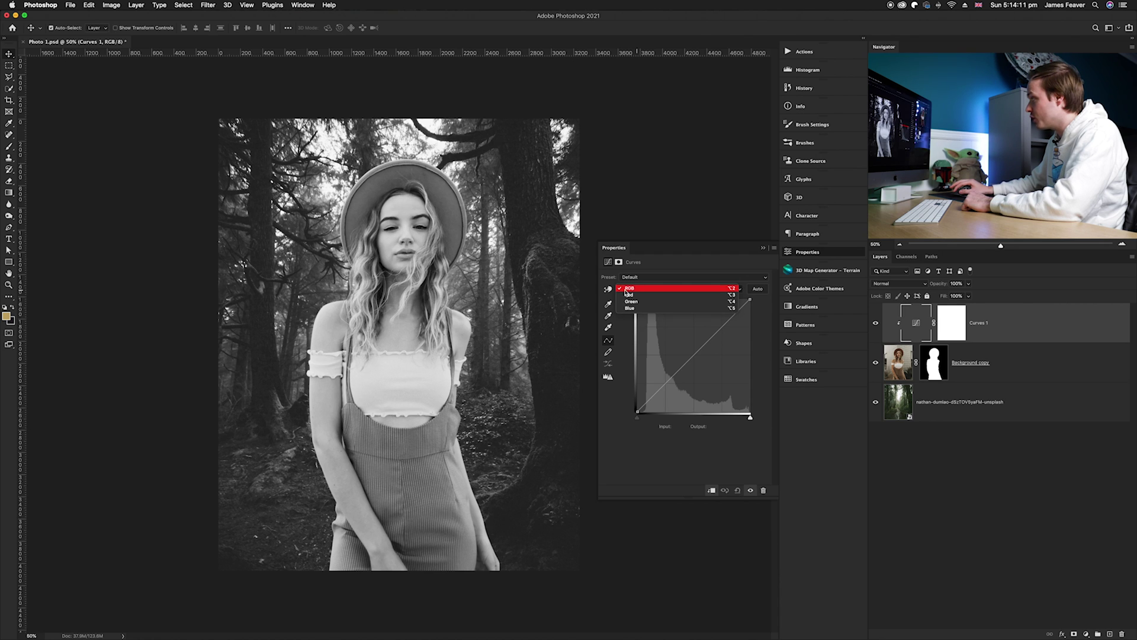
pyautogui.click(639, 295)
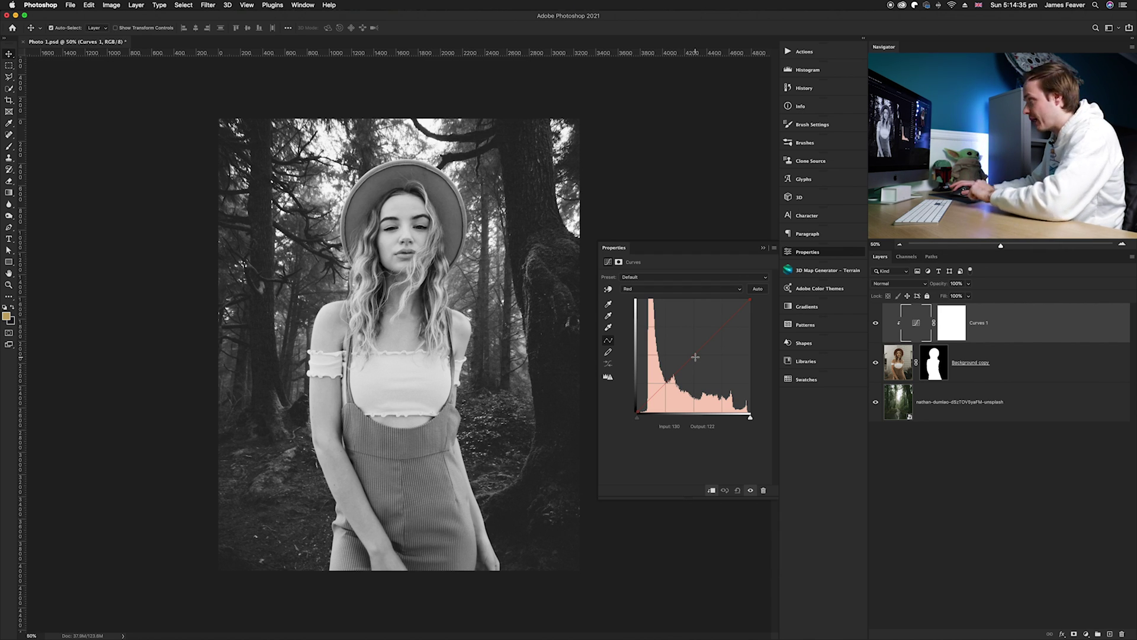
pyautogui.moveTo(694, 354); pyautogui.dragTo(699, 364)
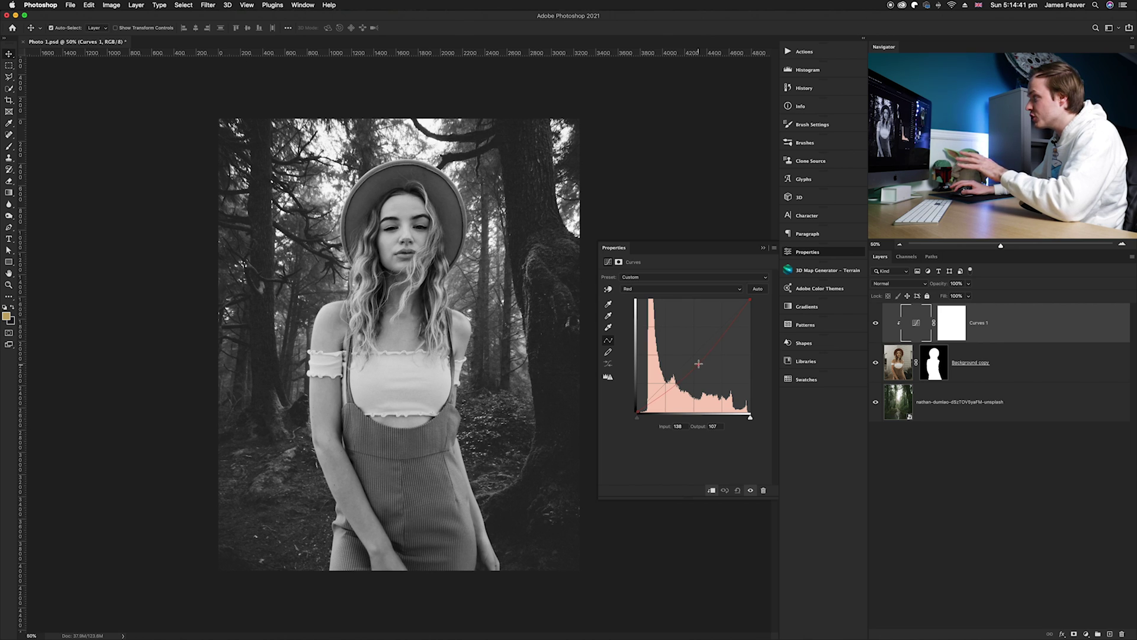
pyautogui.moveTo(698, 363); pyautogui.dragTo(699, 364)
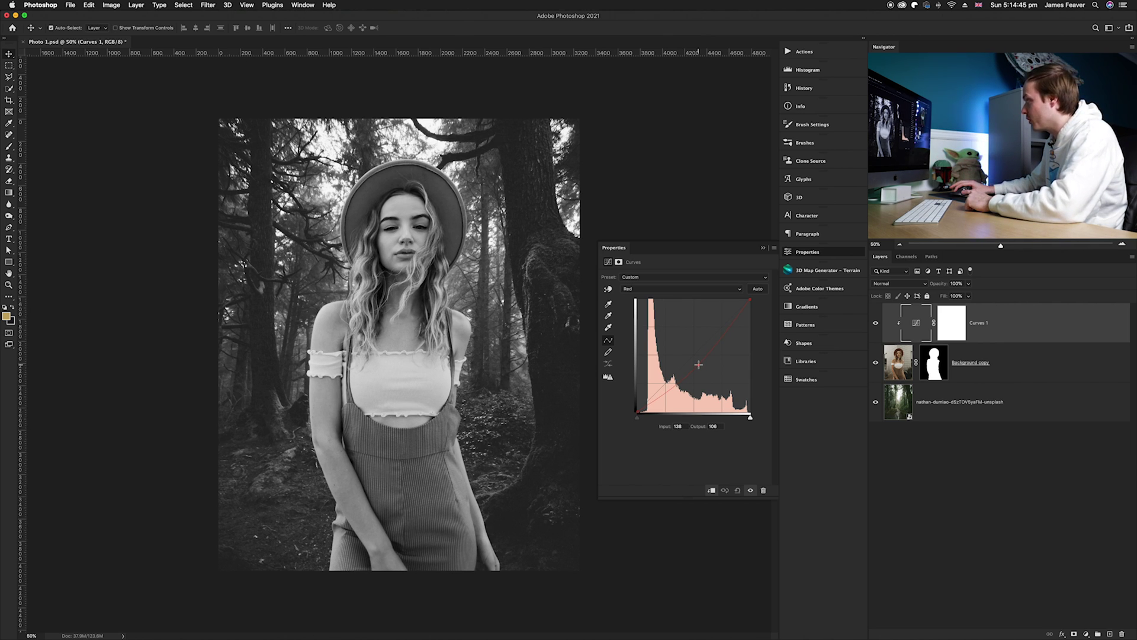
pyautogui.moveTo(750, 300); pyautogui.dragTo(751, 309)
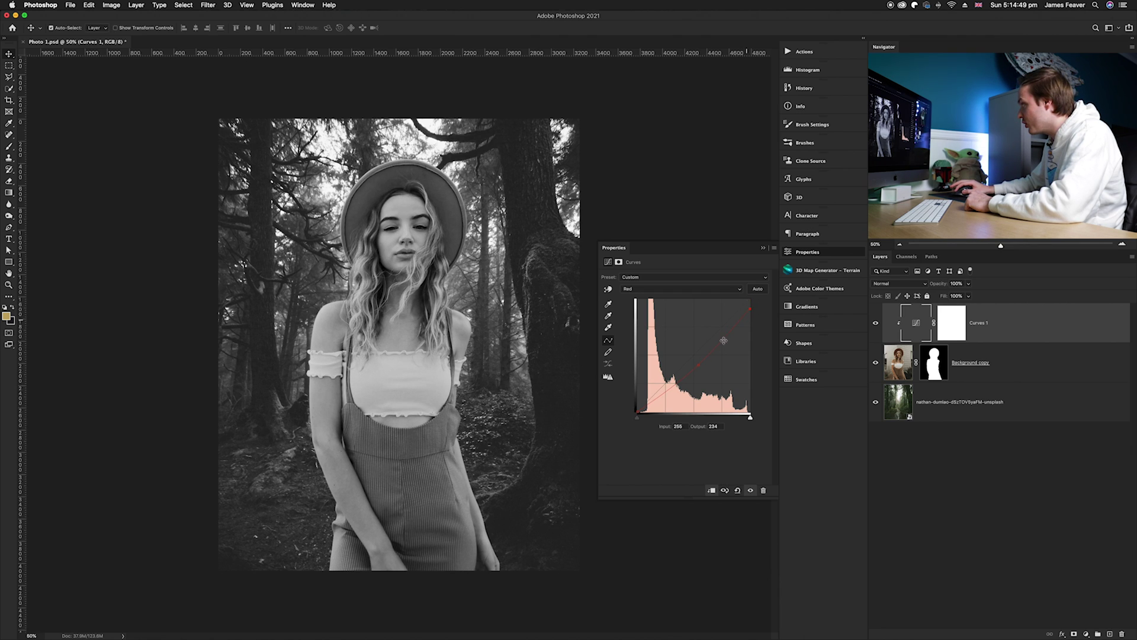
pyautogui.moveTo(699, 364); pyautogui.dragTo(700, 366)
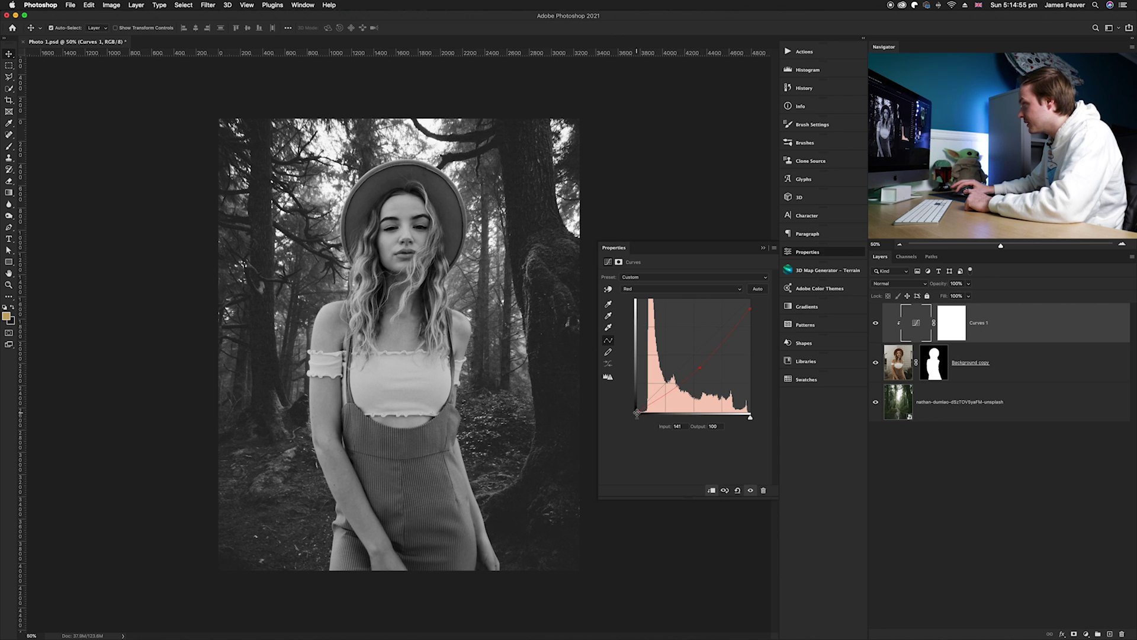
pyautogui.moveTo(636, 409); pyautogui.dragTo(635, 407)
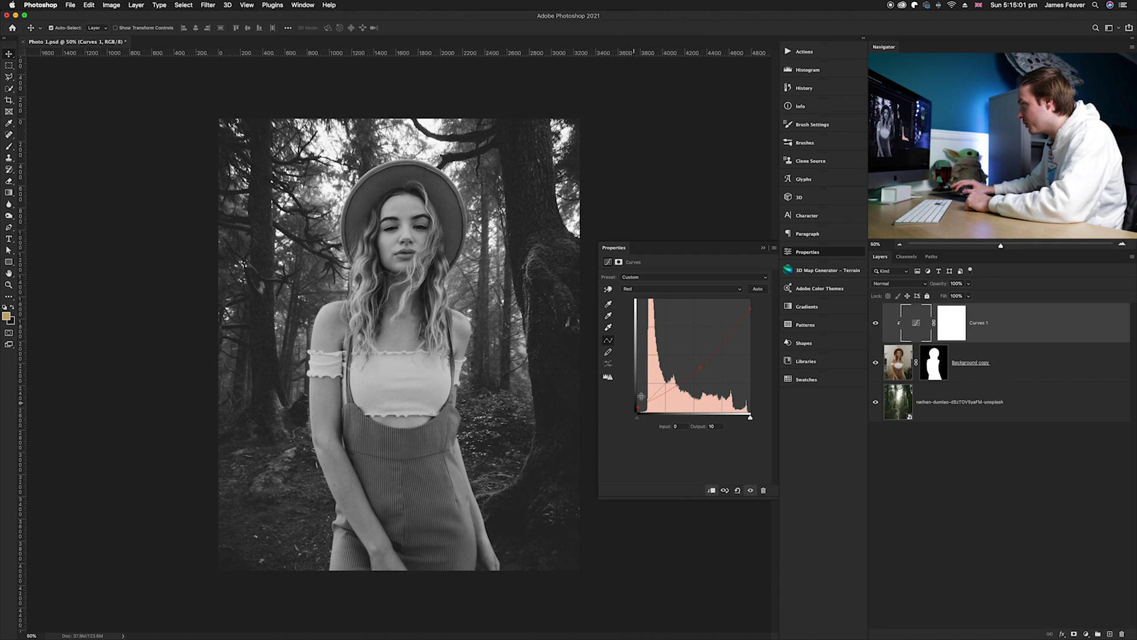
pyautogui.click(700, 367)
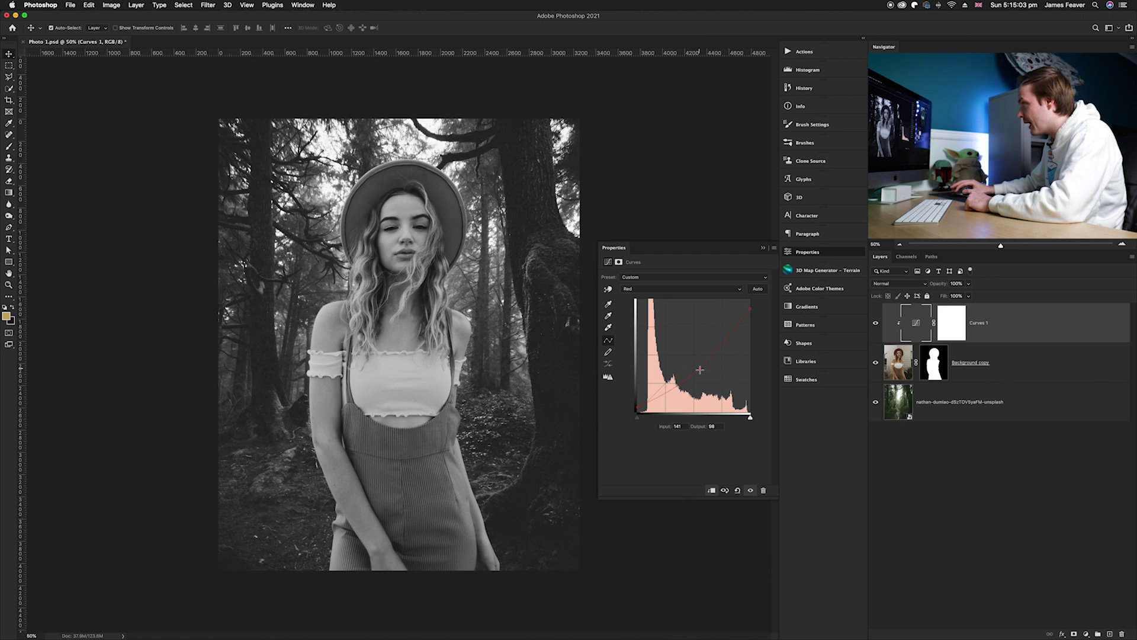
pyautogui.moveTo(700, 370); pyautogui.dragTo(700, 369)
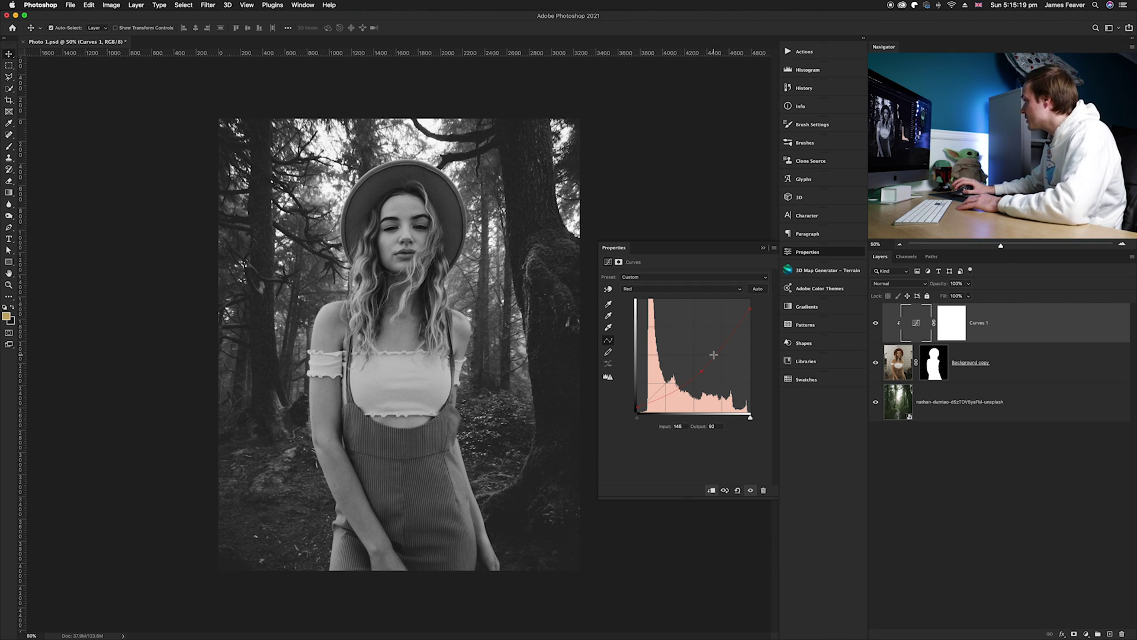
# Step: Display only the Green channel of the image in place of the Red channel
pyautogui.click(902, 258)
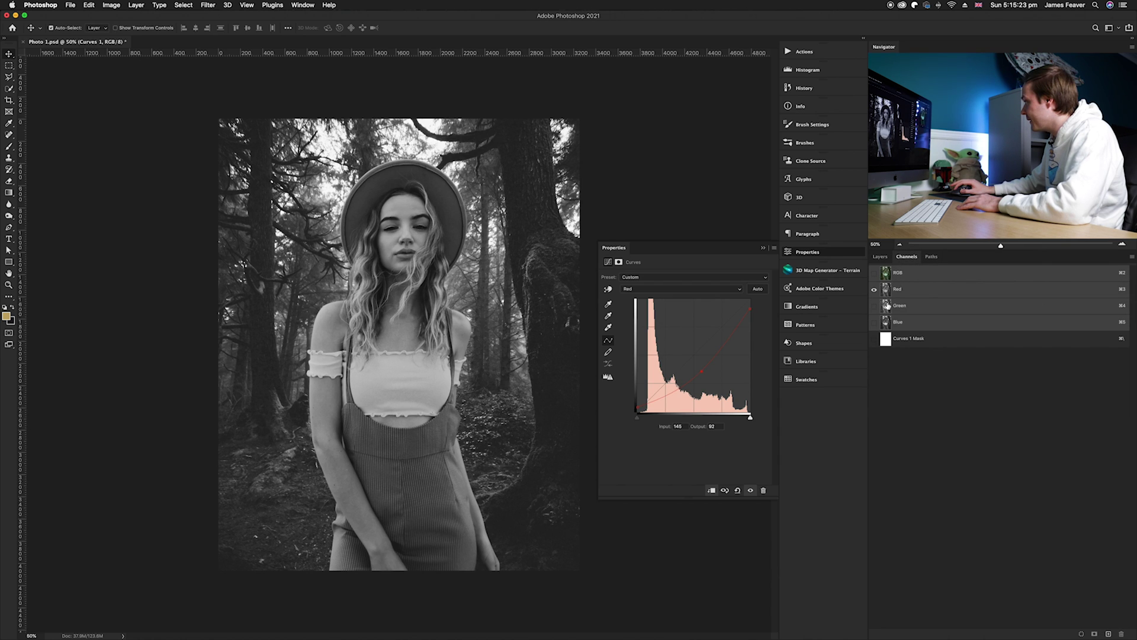
pyautogui.click(874, 306)
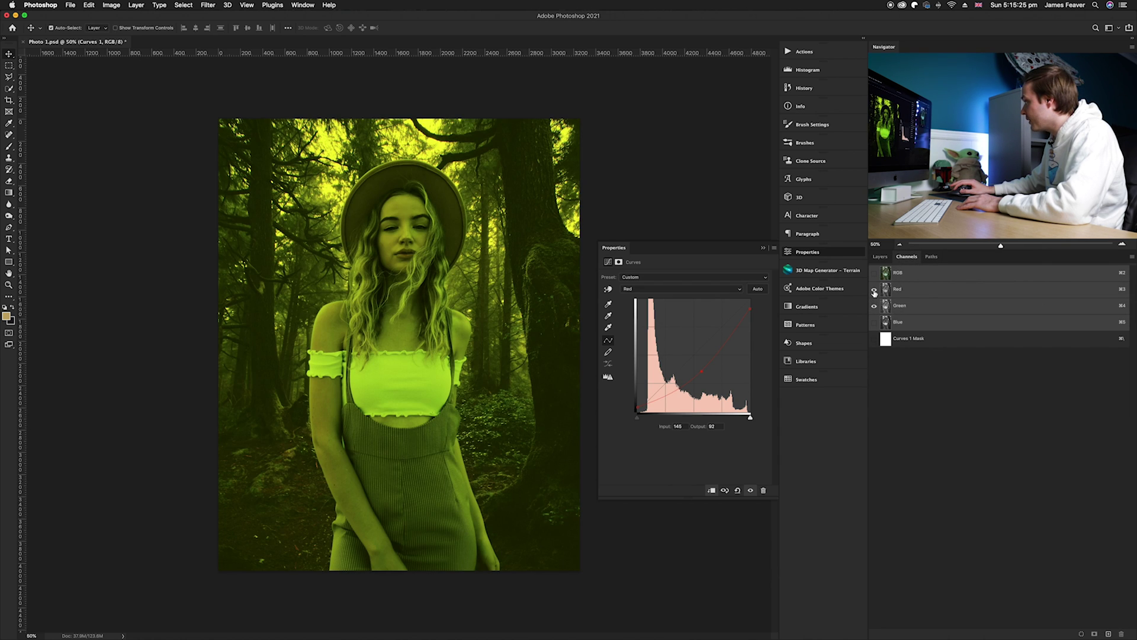
pyautogui.click(874, 289)
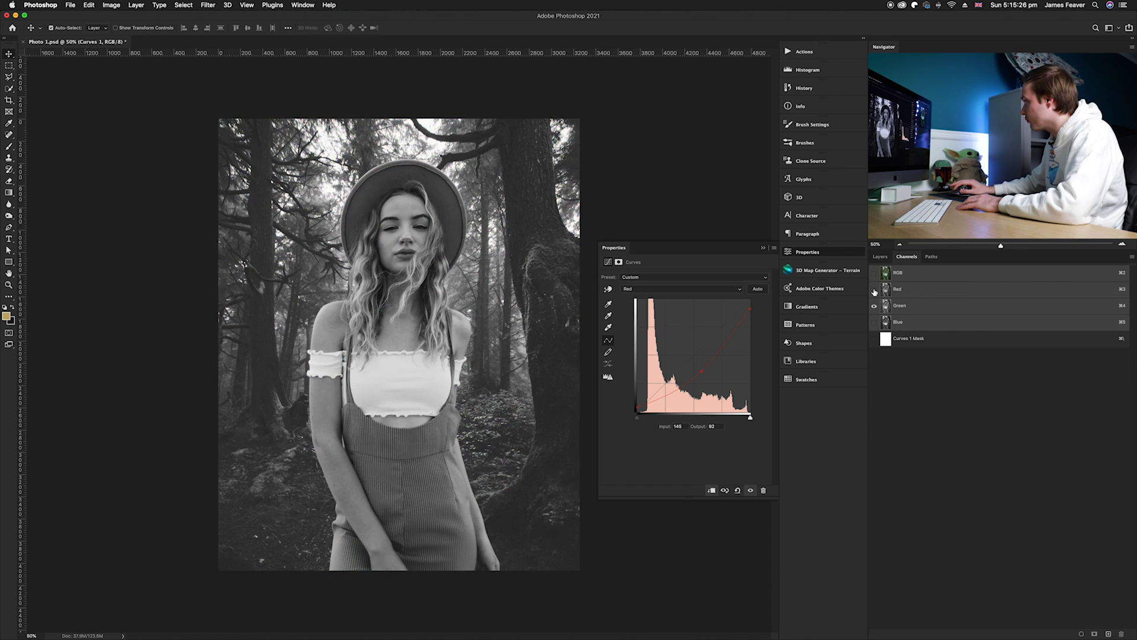
# Step: Adjust the Green curve of Curves 1 with a midpoint at input 128, output 115, white point output 229 and a slightly raised black point
pyautogui.click(880, 259)
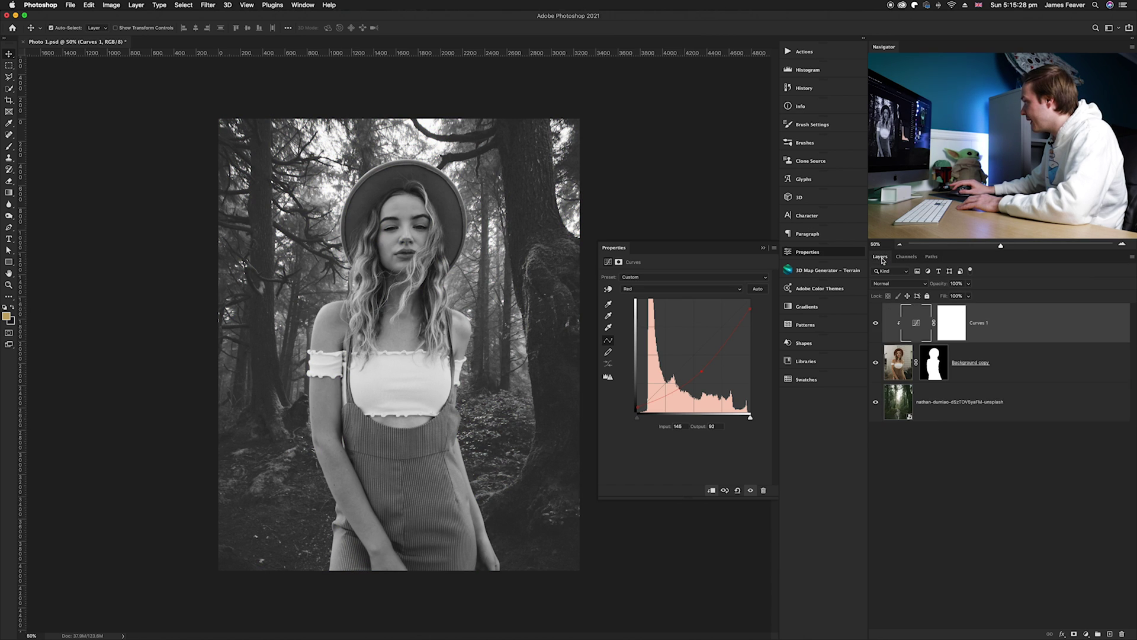
pyautogui.click(910, 324)
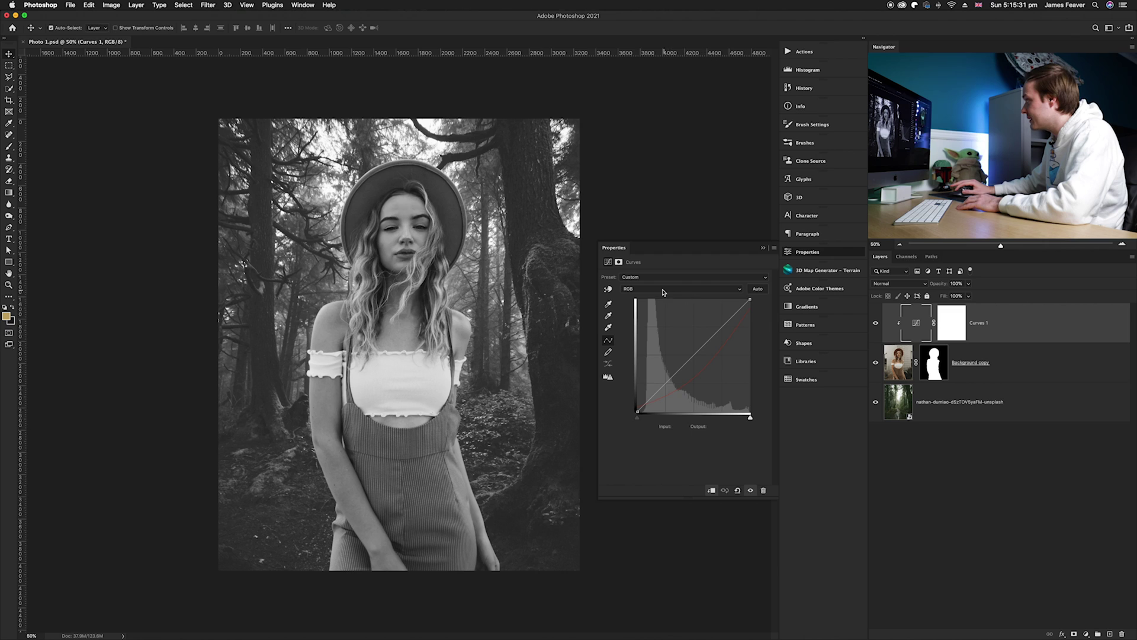
pyautogui.click(633, 290)
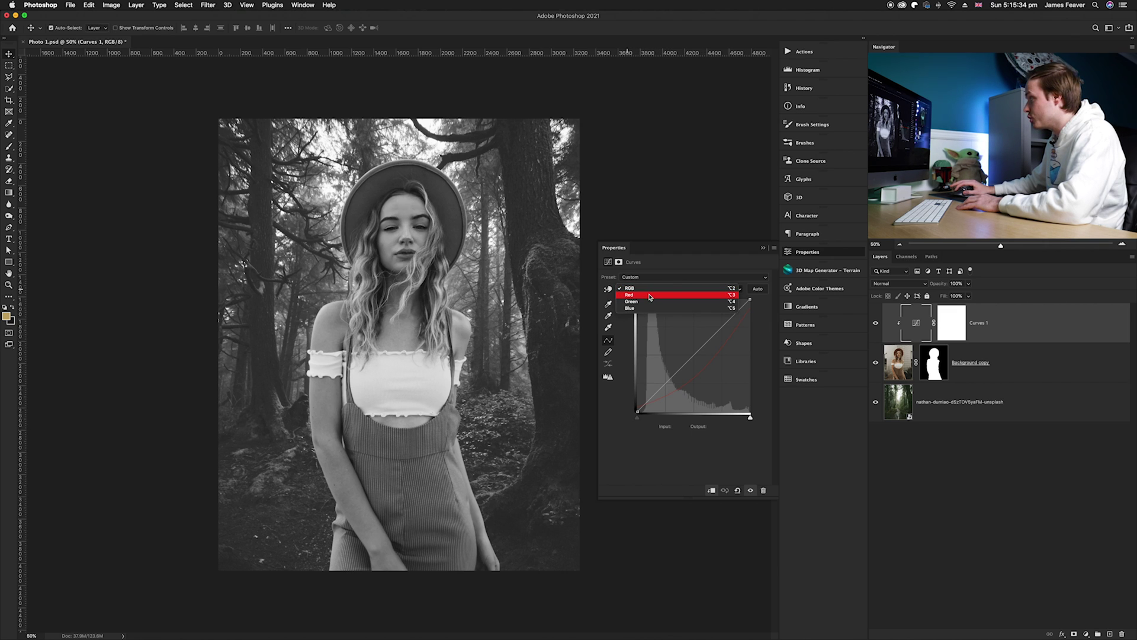
pyautogui.click(648, 302)
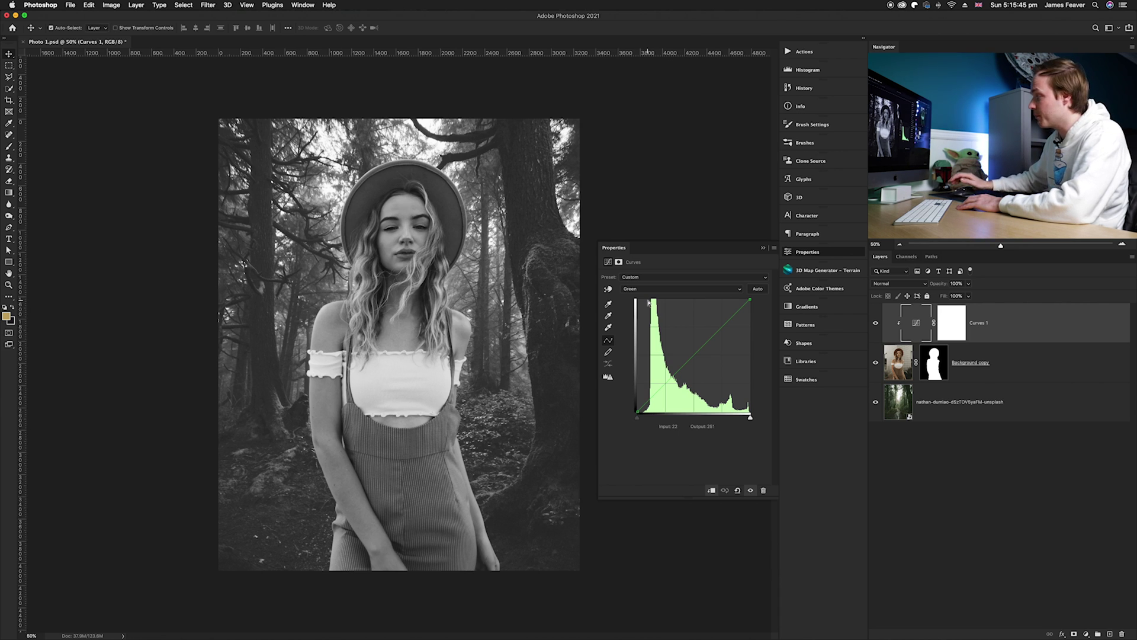
pyautogui.moveTo(693, 356); pyautogui.dragTo(691, 353)
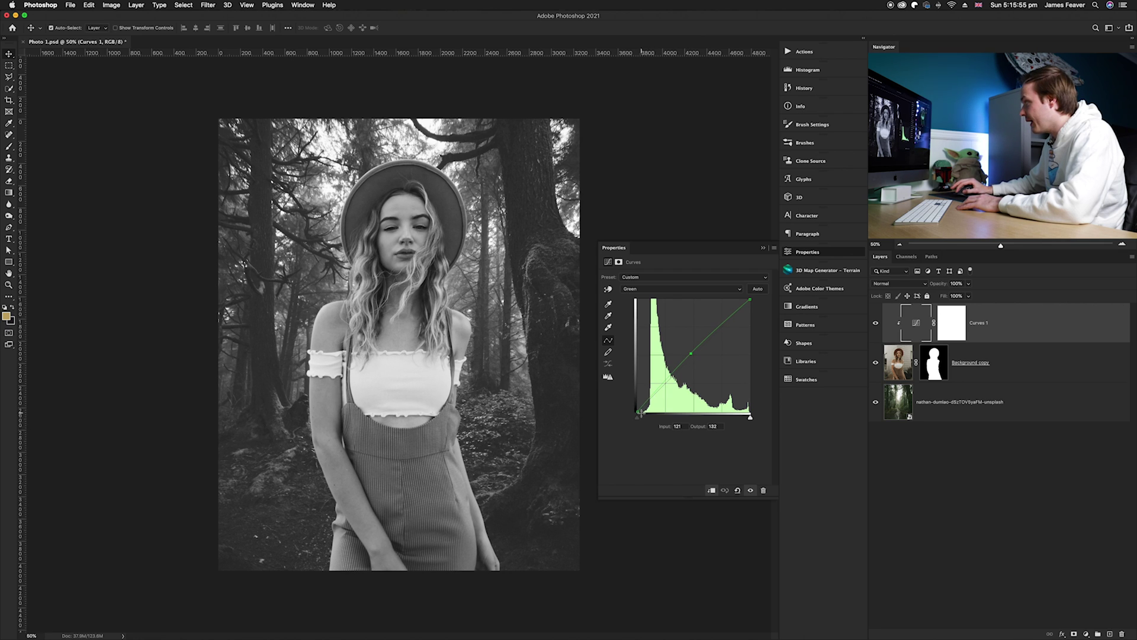
pyautogui.moveTo(637, 412); pyautogui.dragTo(628, 406)
pyautogui.moveTo(750, 302); pyautogui.dragTo(751, 310)
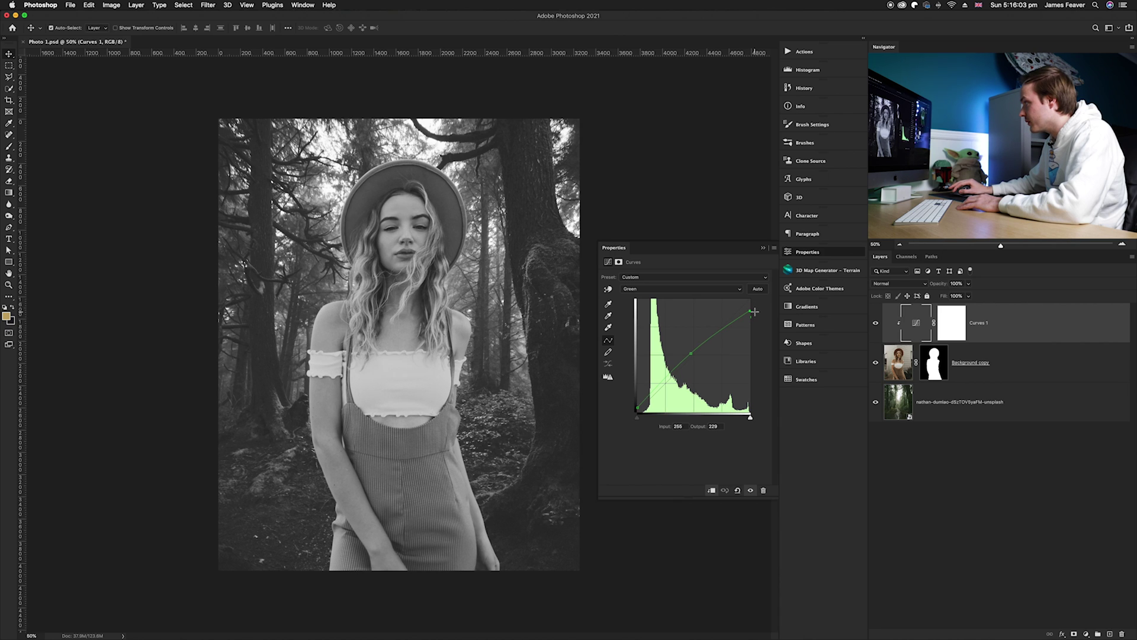
pyautogui.moveTo(691, 352); pyautogui.dragTo(694, 362)
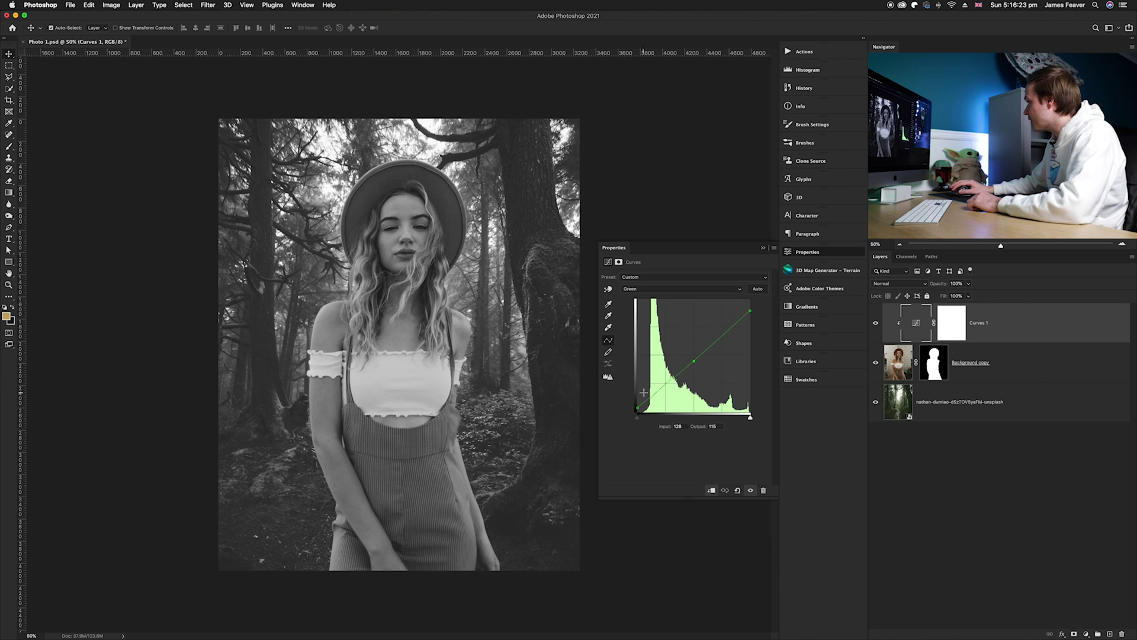
# Step: Display only the Blue channel of the image in place of the Green channel
pyautogui.click(894, 257)
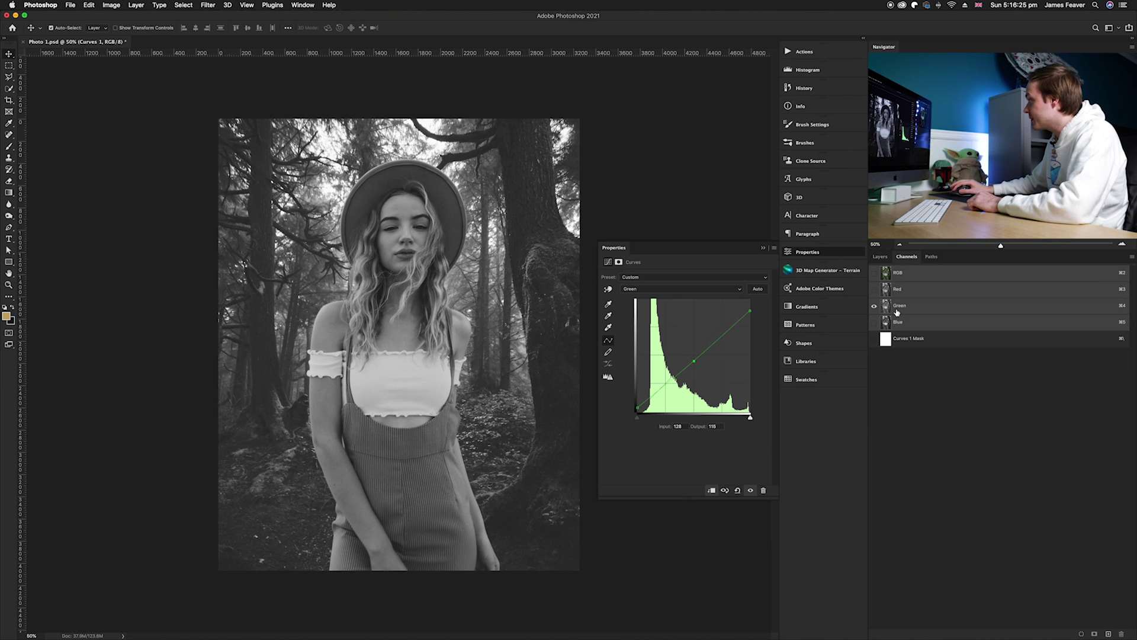
pyautogui.click(875, 322)
pyautogui.click(874, 305)
pyautogui.click(886, 326)
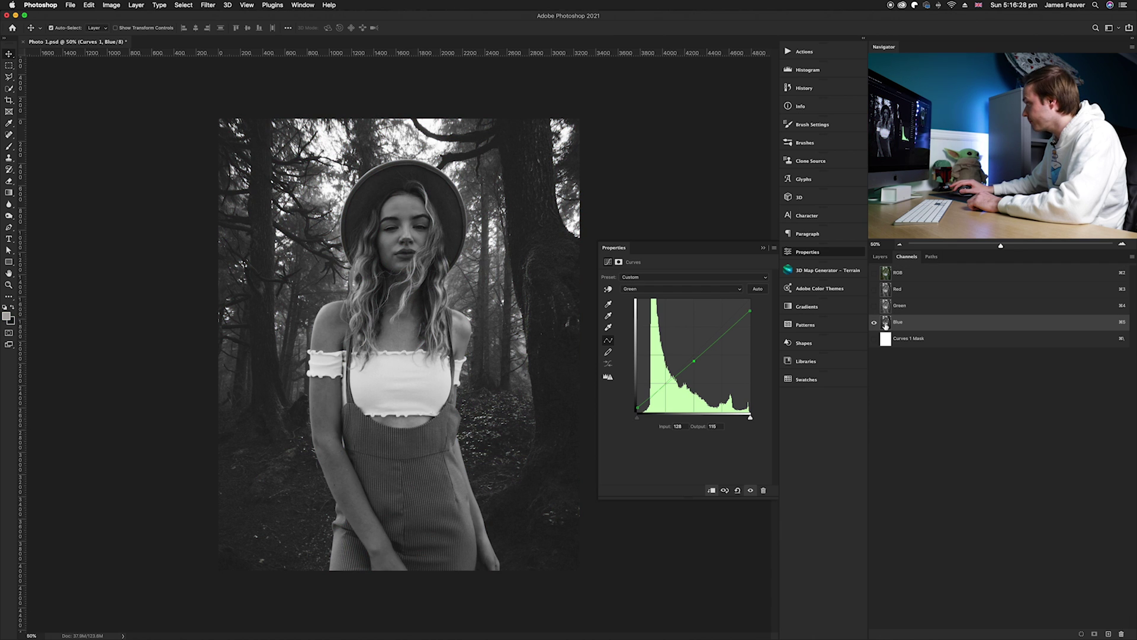
# Step: Adjust the Blue curve of Curves 1 with a midpoint at input 120, output 128
pyautogui.click(880, 257)
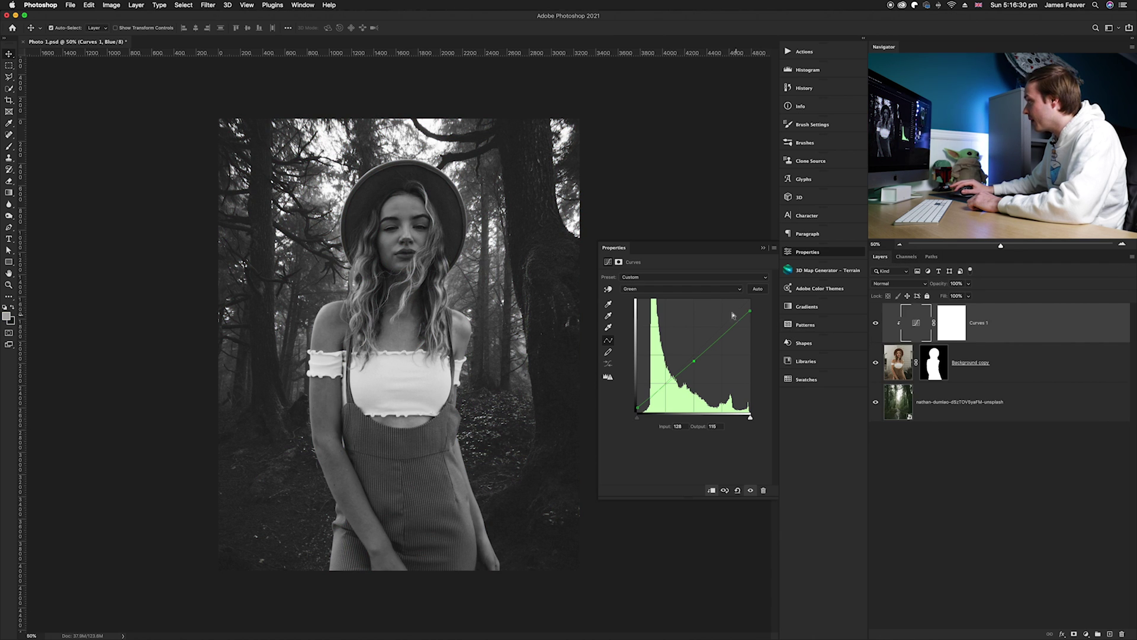
pyautogui.click(637, 290)
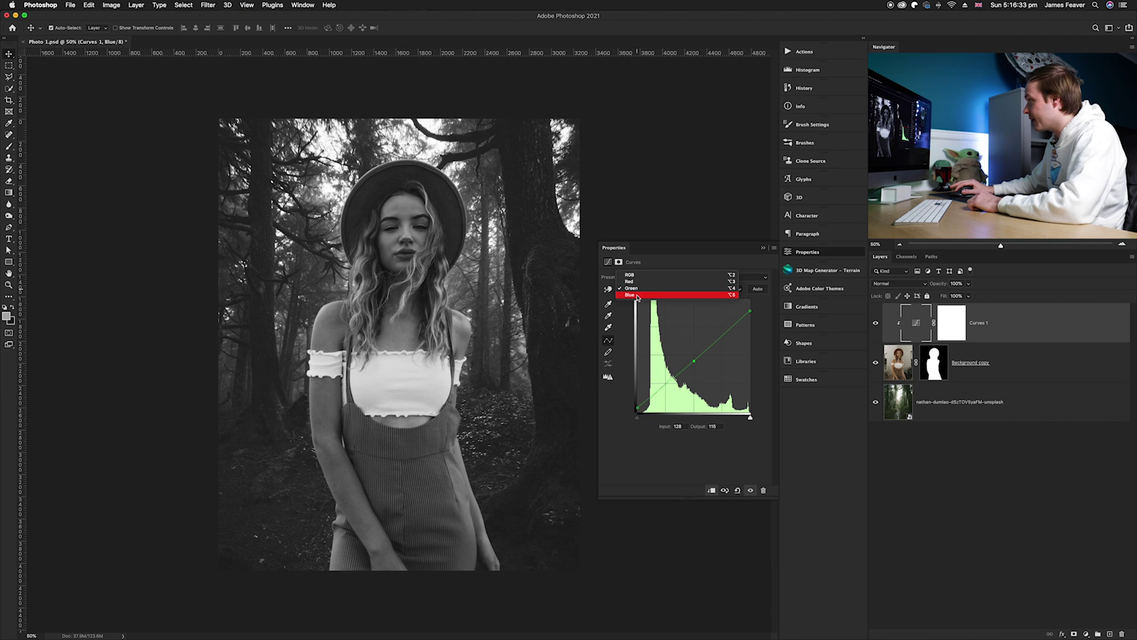
pyautogui.click(637, 295)
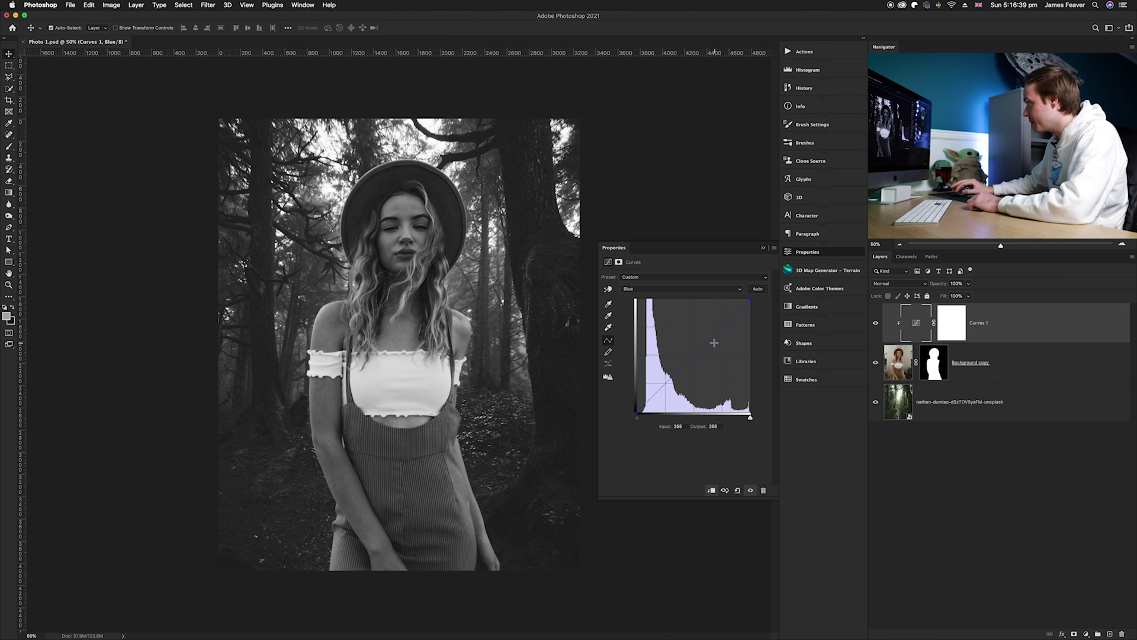
pyautogui.moveTo(690, 353); pyautogui.dragTo(690, 353)
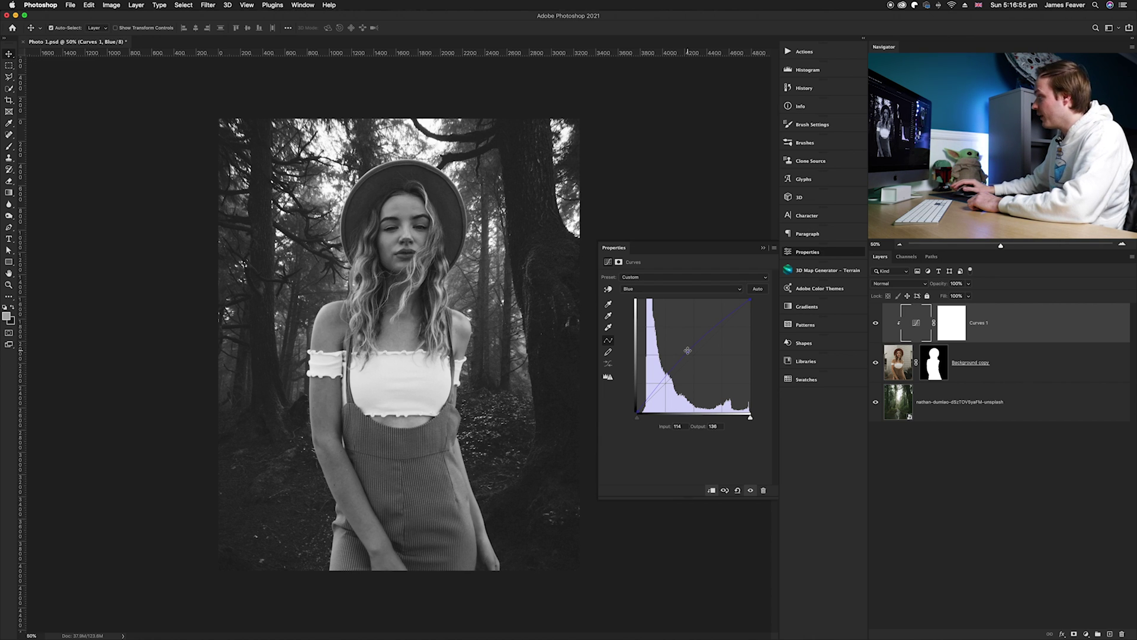
pyautogui.moveTo(688, 351); pyautogui.dragTo(690, 354)
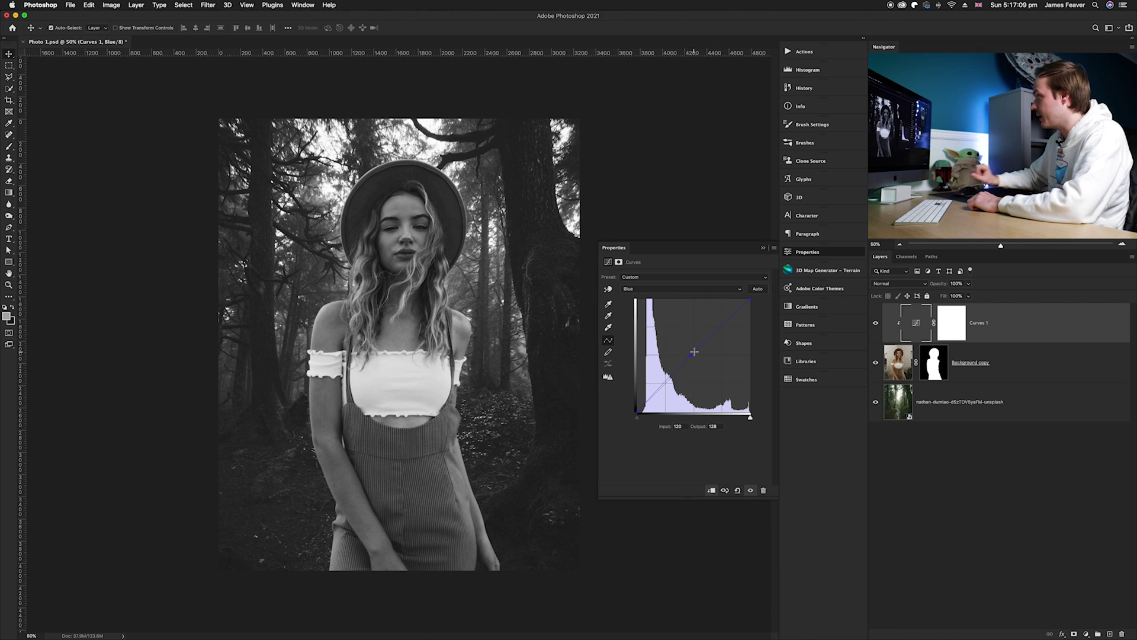
# Step: Restore the full-colour RGB view of the image and compare the woman with Curves 1 hidden and shown
pyautogui.click(906, 256)
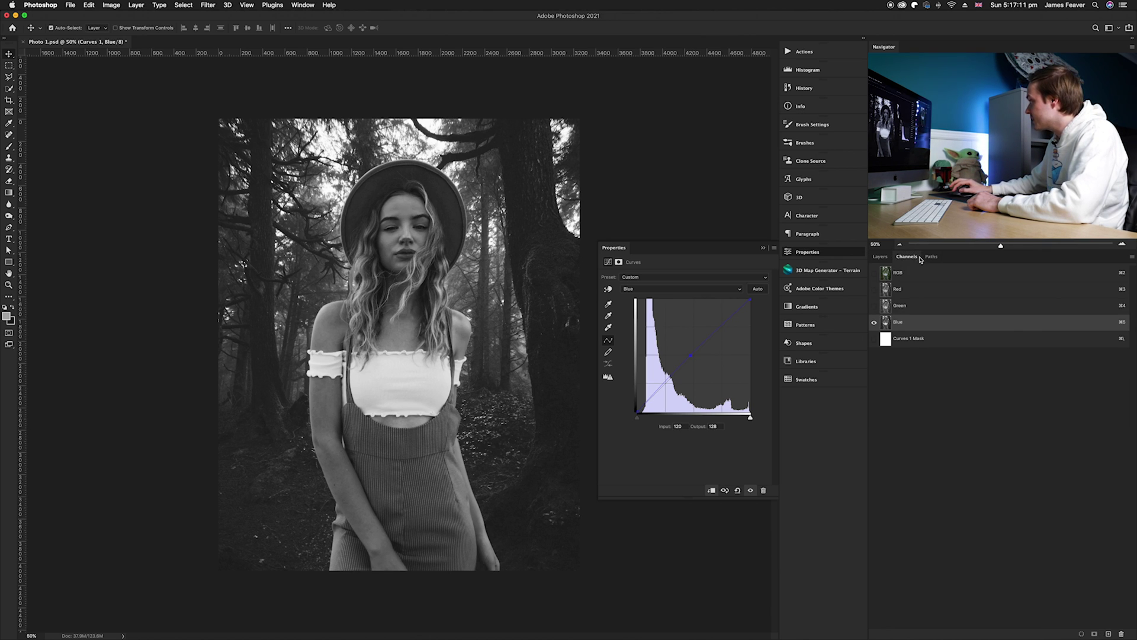
pyautogui.click(874, 273)
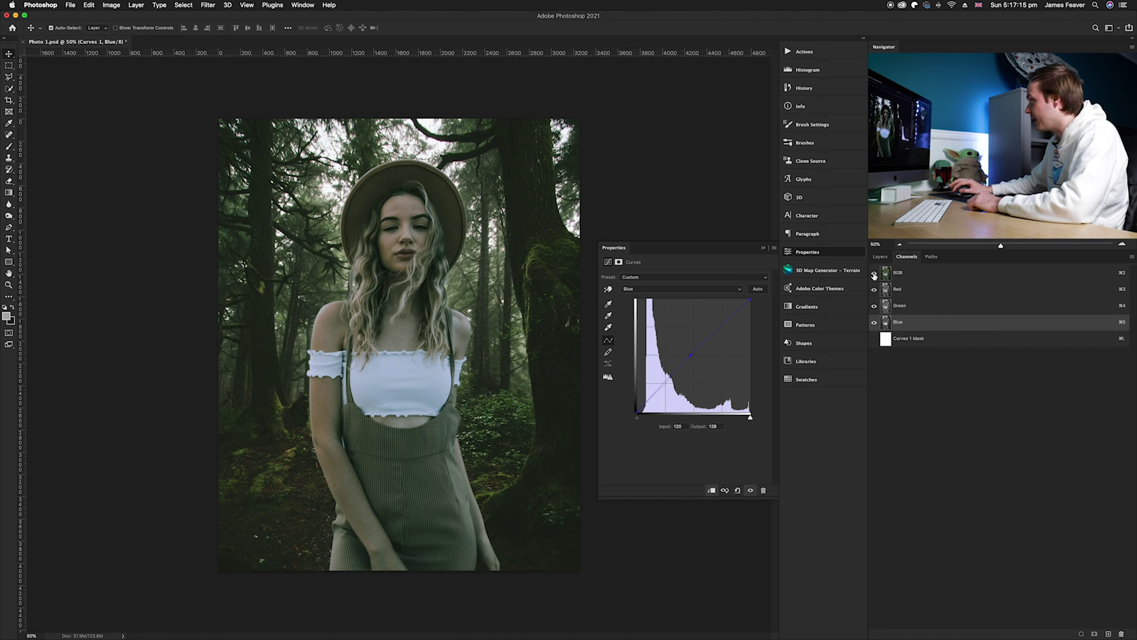
pyautogui.click(828, 252)
pyautogui.click(880, 257)
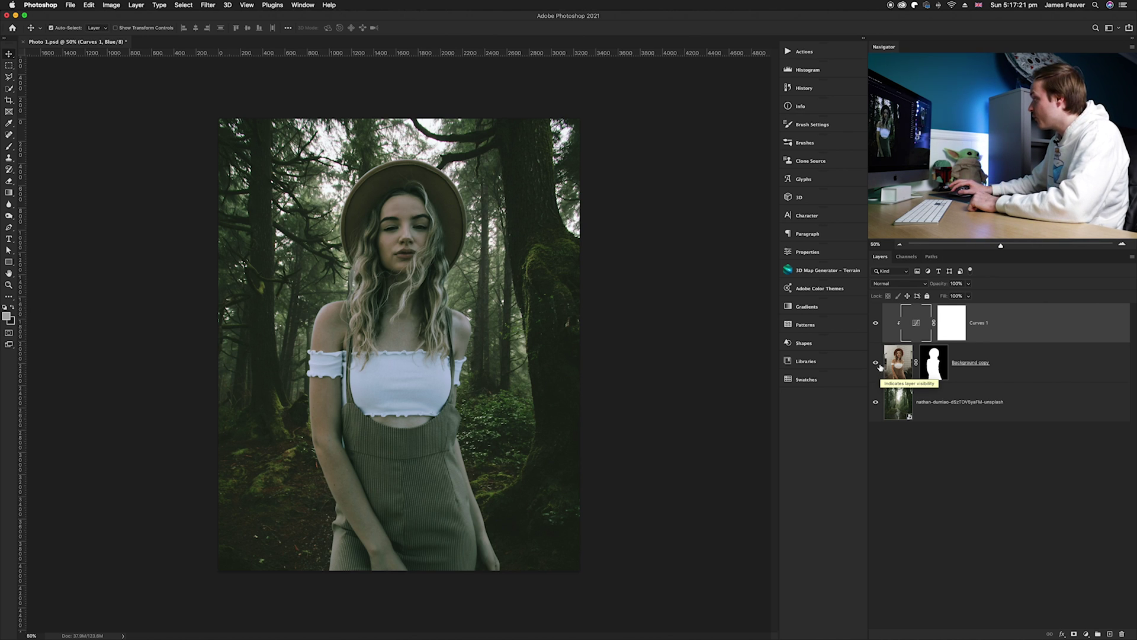
pyautogui.click(878, 325)
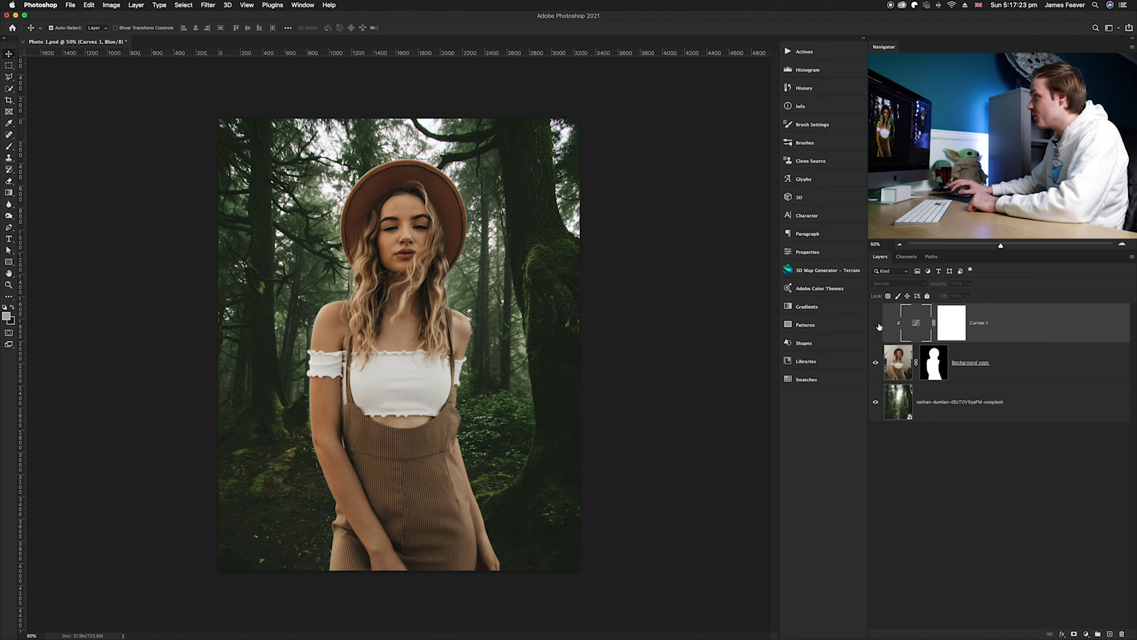
pyautogui.click(877, 323)
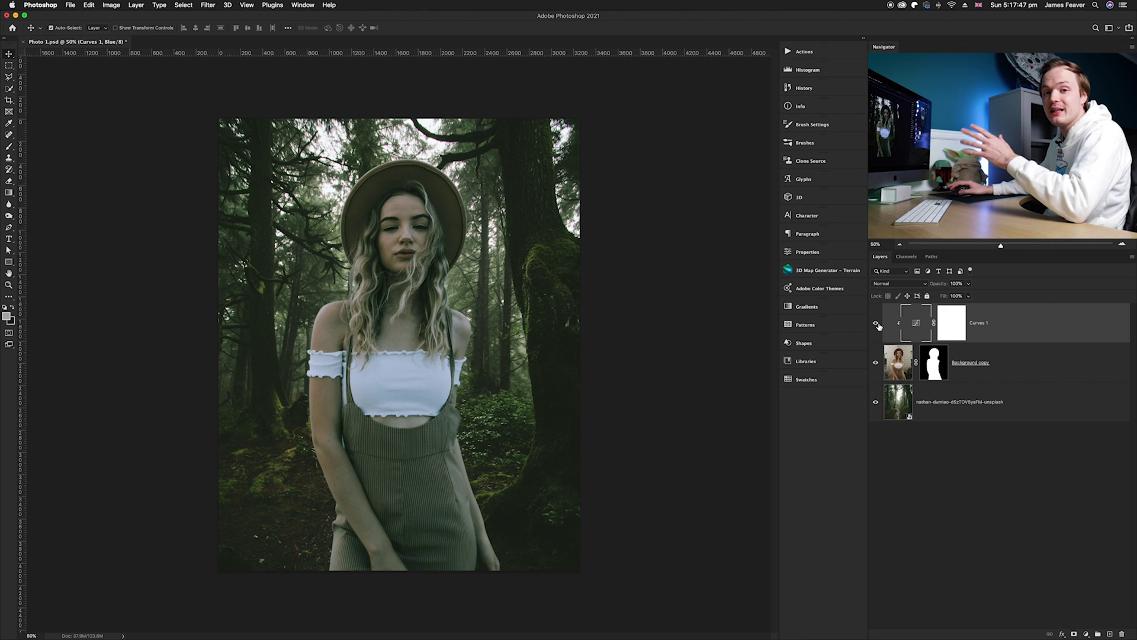
# Step: Adjust the composite RGB curve of Curves 1 with a black point output of about 12 and a midpoint at input 117, output 121
pyautogui.doubleClick(920, 326)
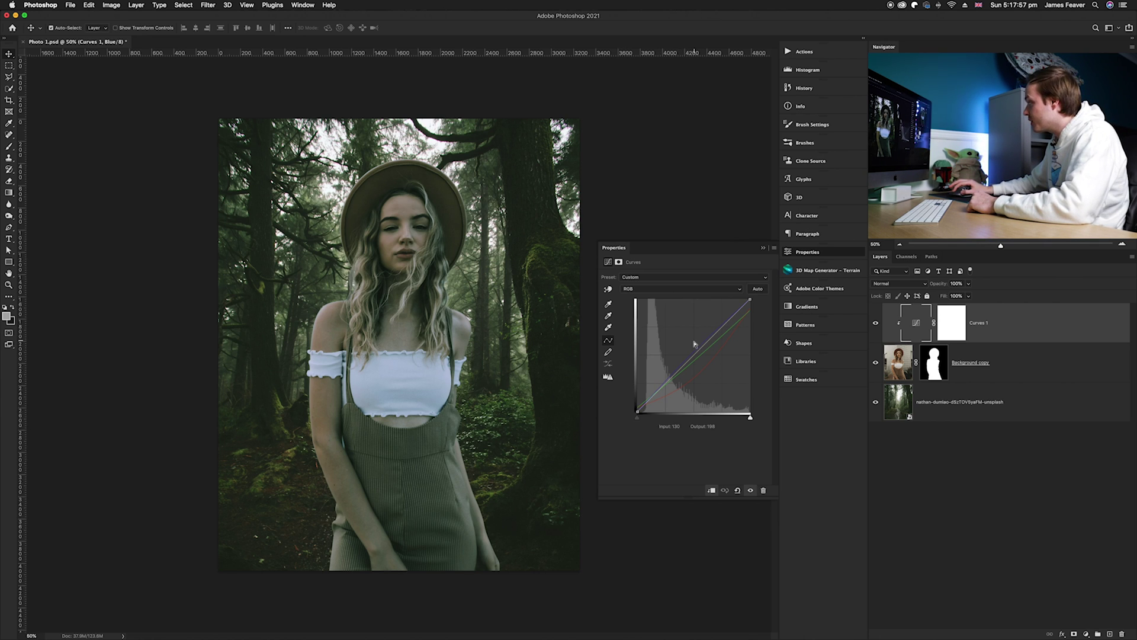
pyautogui.moveTo(692, 354); pyautogui.dragTo(688, 356)
pyautogui.moveTo(637, 412); pyautogui.dragTo(636, 407)
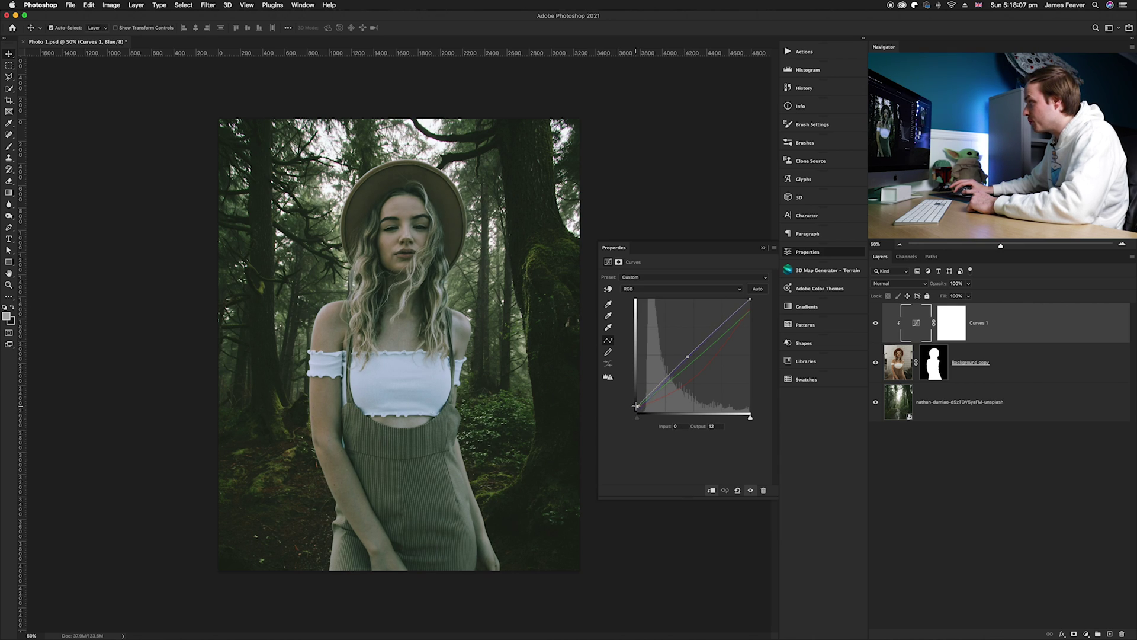
pyautogui.click(687, 358)
pyautogui.moveTo(687, 357); pyautogui.dragTo(688, 360)
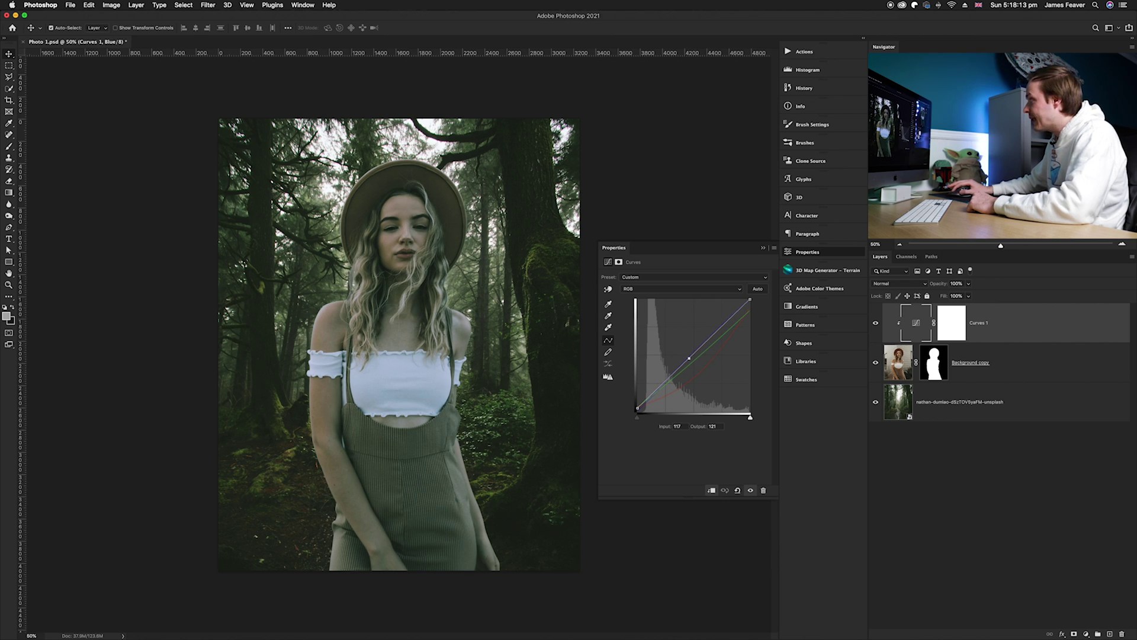
pyautogui.click(834, 255)
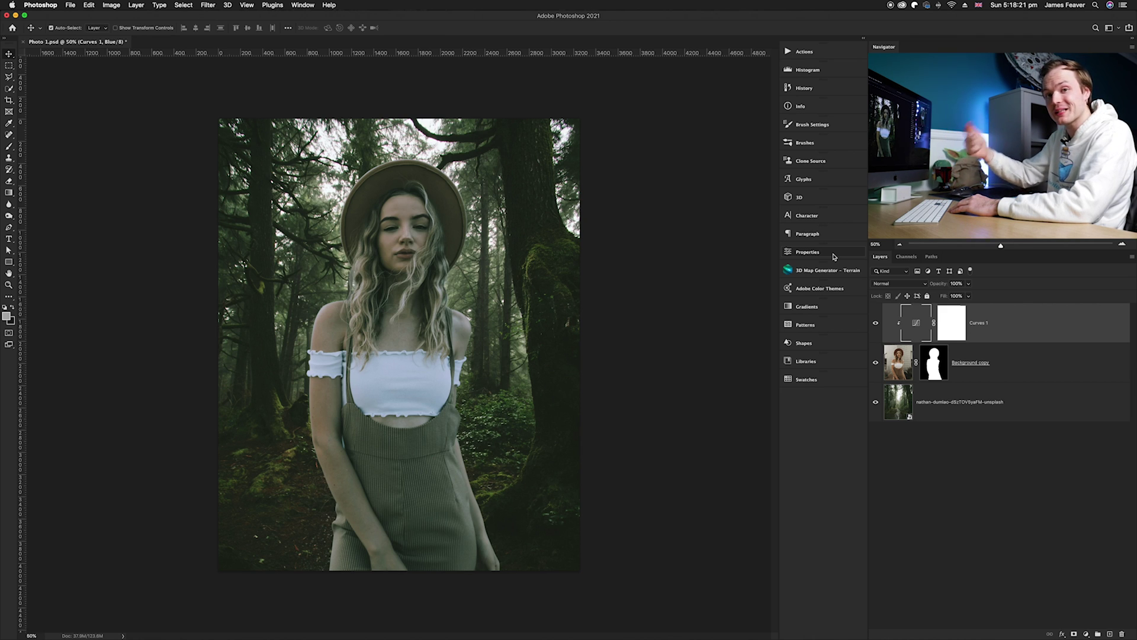
# Step: Add an unclipped Curves adjustment layer above all the other layers
pyautogui.click(1017, 456)
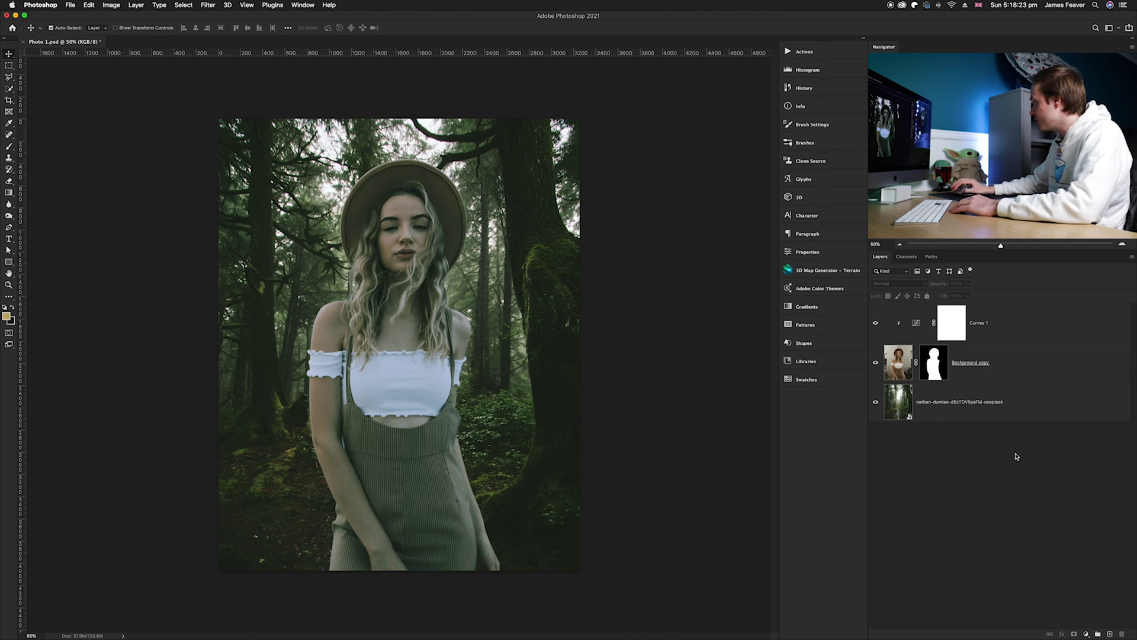
pyautogui.click(1086, 634)
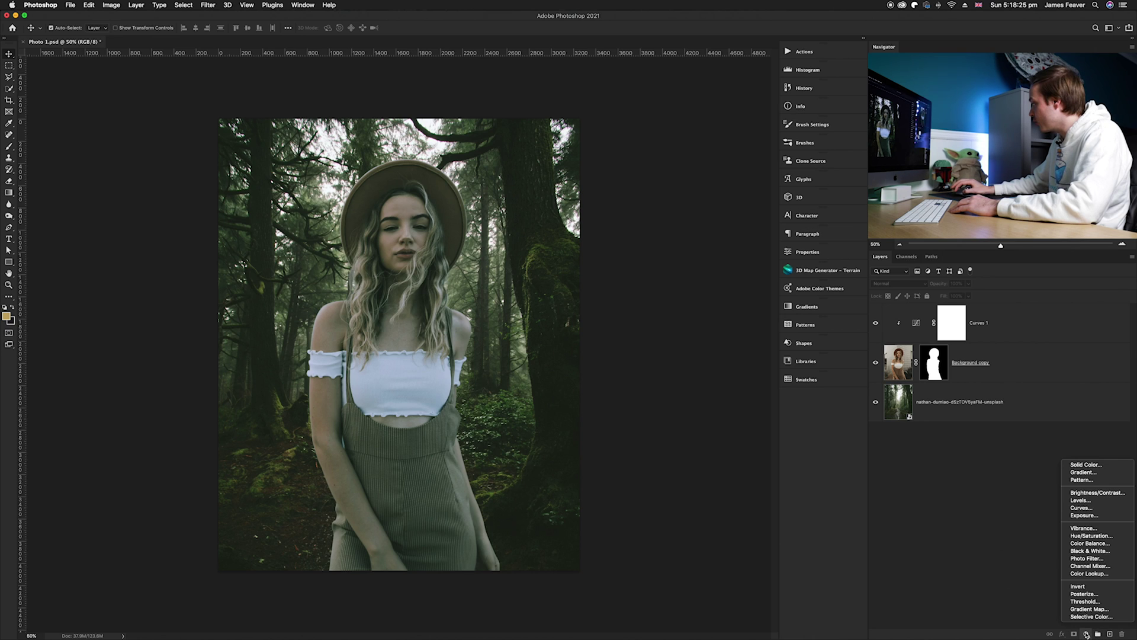
pyautogui.click(1095, 509)
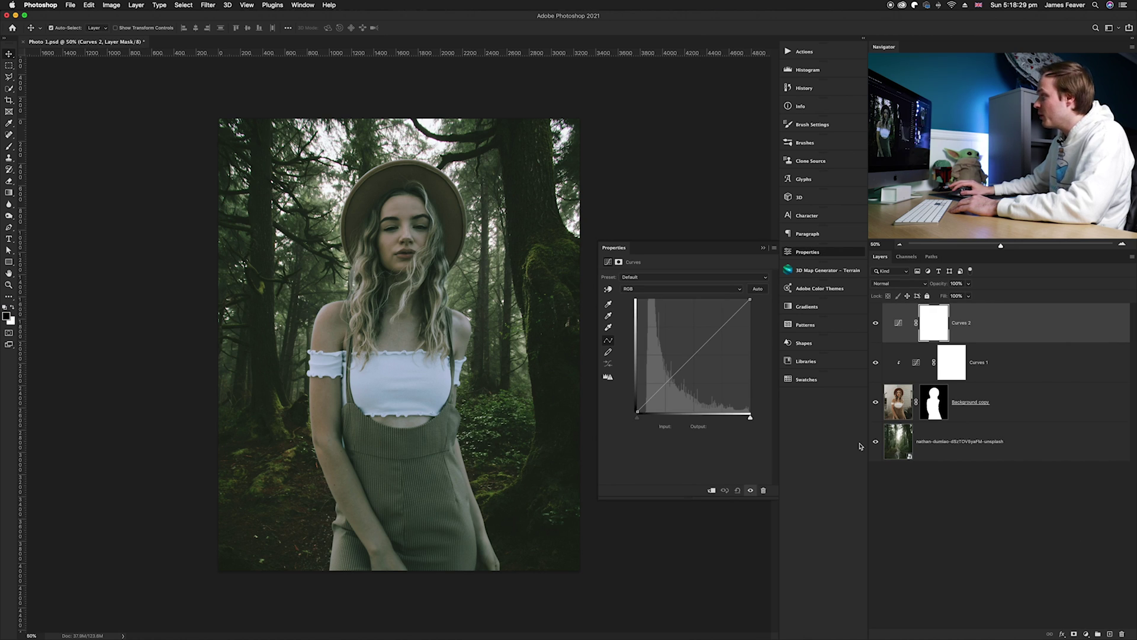
# Step: Shape the RGB curve of Curves 2 by moving the black point inward and setting a midpoint at input 121, output 131
pyautogui.moveTo(637, 418); pyautogui.dragTo(641, 419)
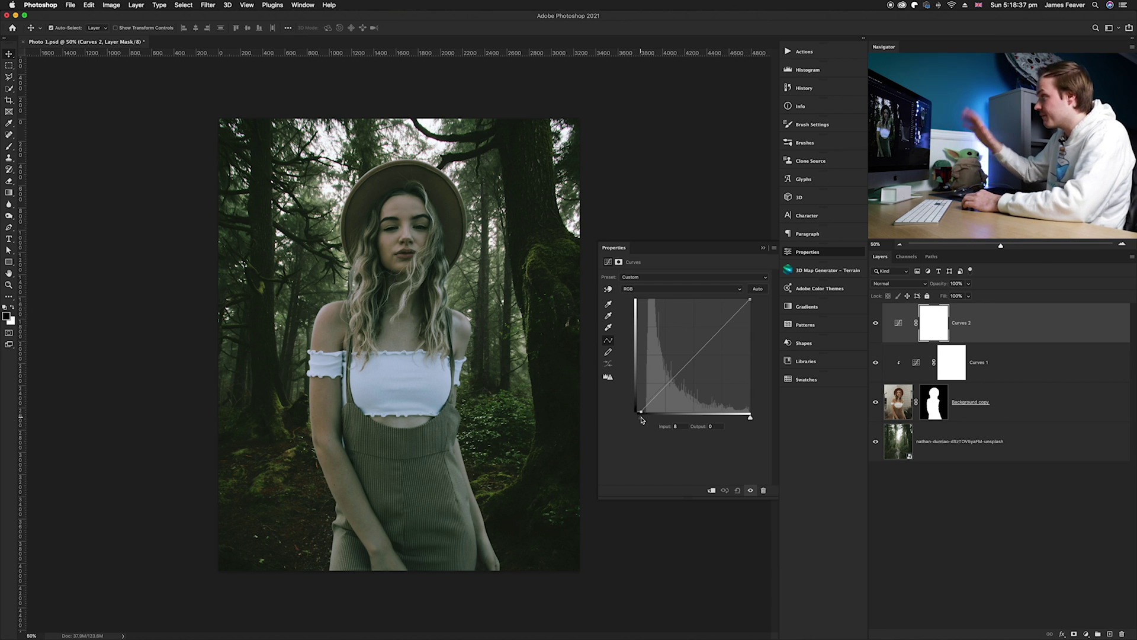
pyautogui.click(691, 353)
pyautogui.moveTo(691, 353); pyautogui.dragTo(691, 354)
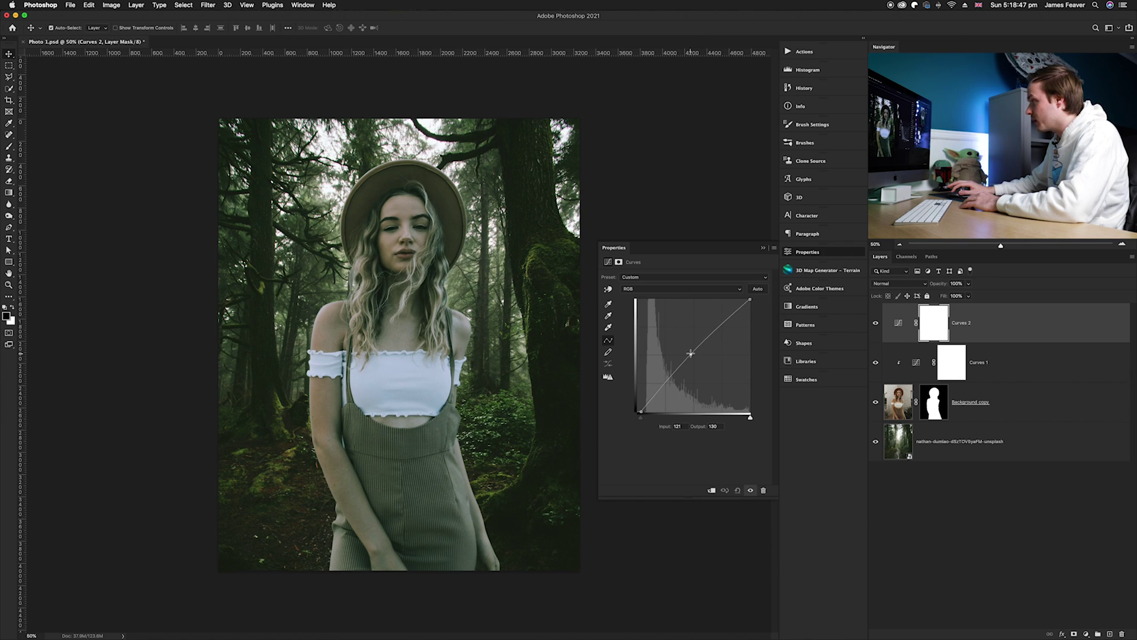
pyautogui.moveTo(640, 418); pyautogui.dragTo(644, 419)
pyautogui.moveTo(690, 354); pyautogui.dragTo(691, 353)
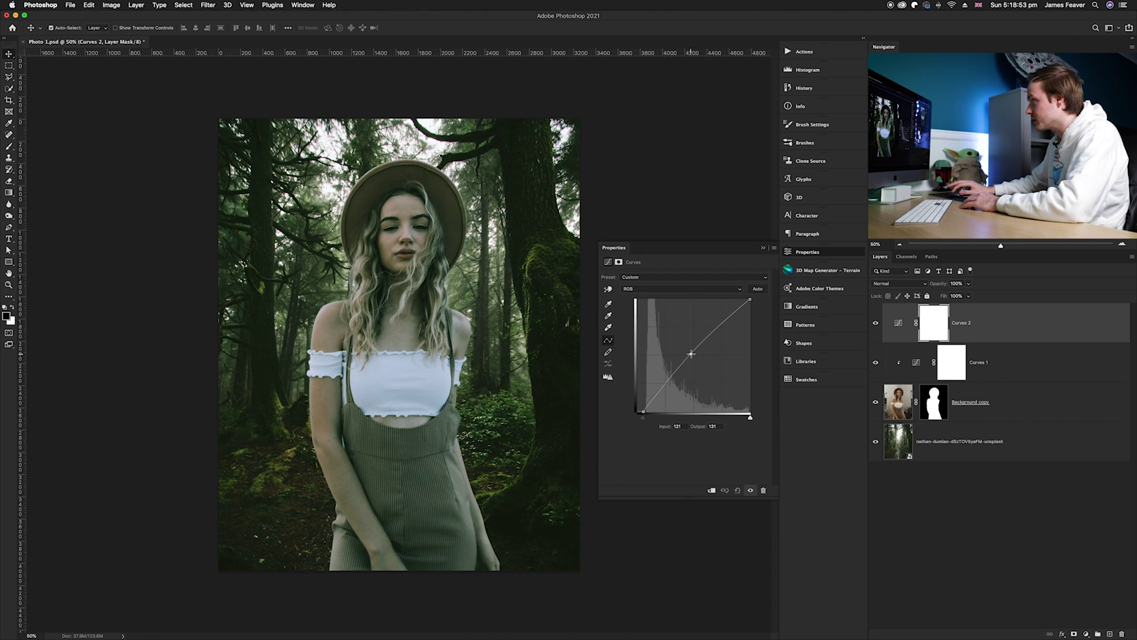
pyautogui.click(798, 256)
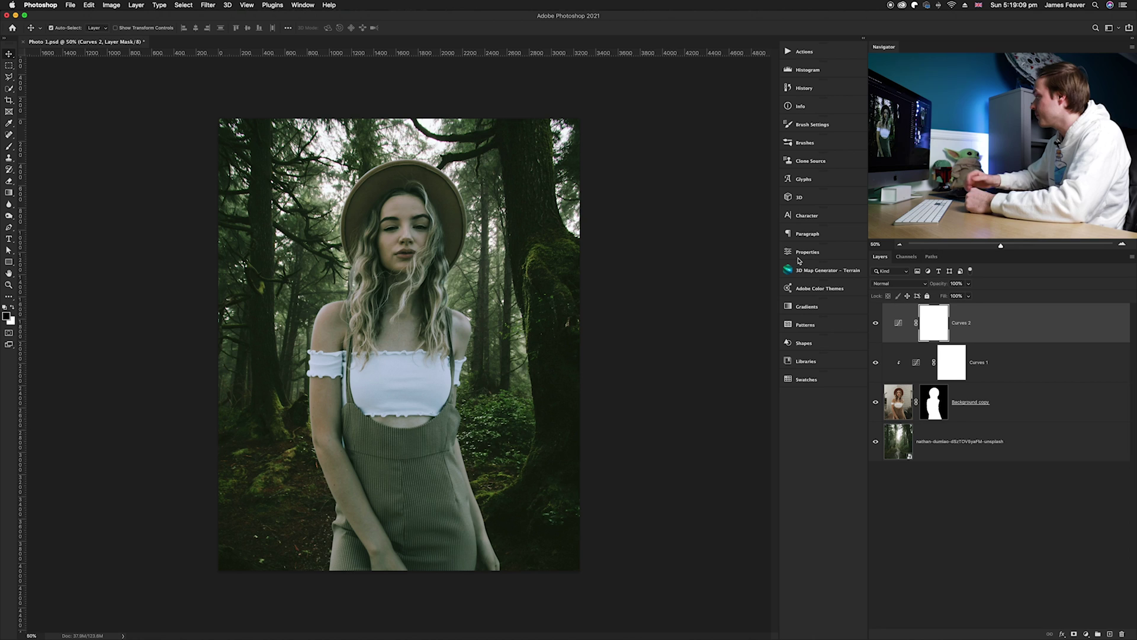
# Step: Apply a Gaussian Blur with a 10-pixel radius to the forest background layer
pyautogui.click(898, 441)
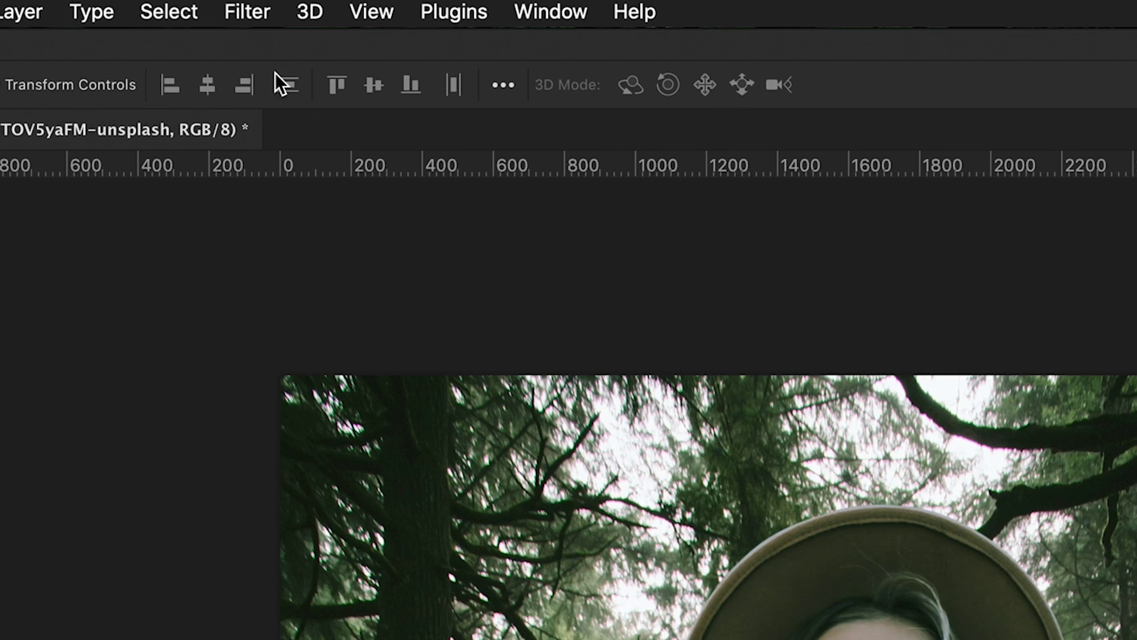
pyautogui.click(206, 4)
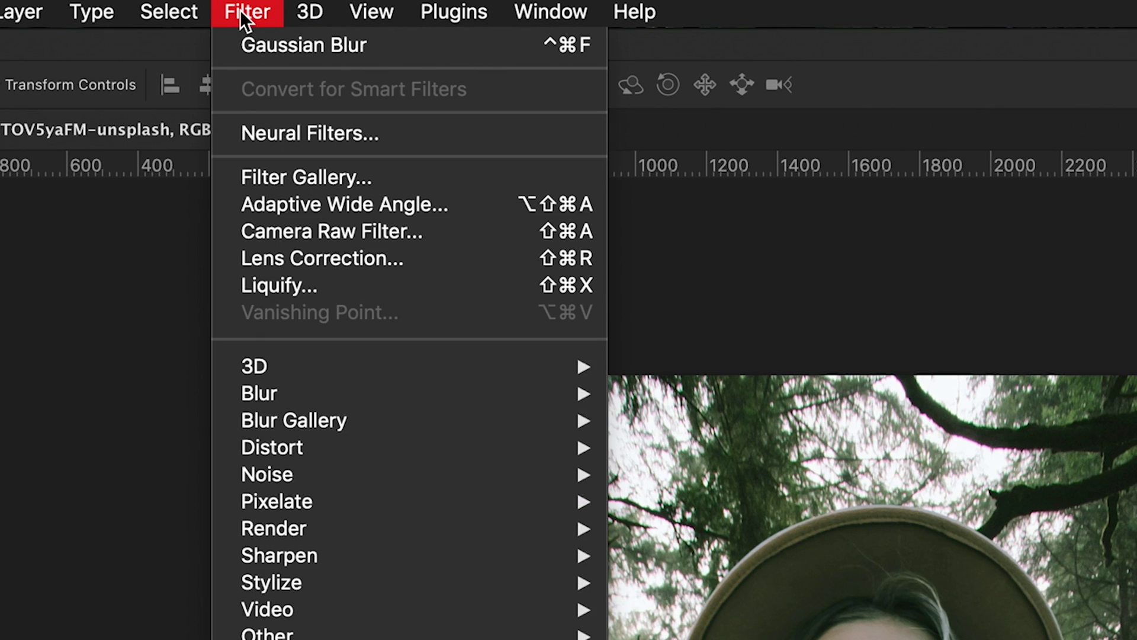
pyautogui.moveTo(286, 392)
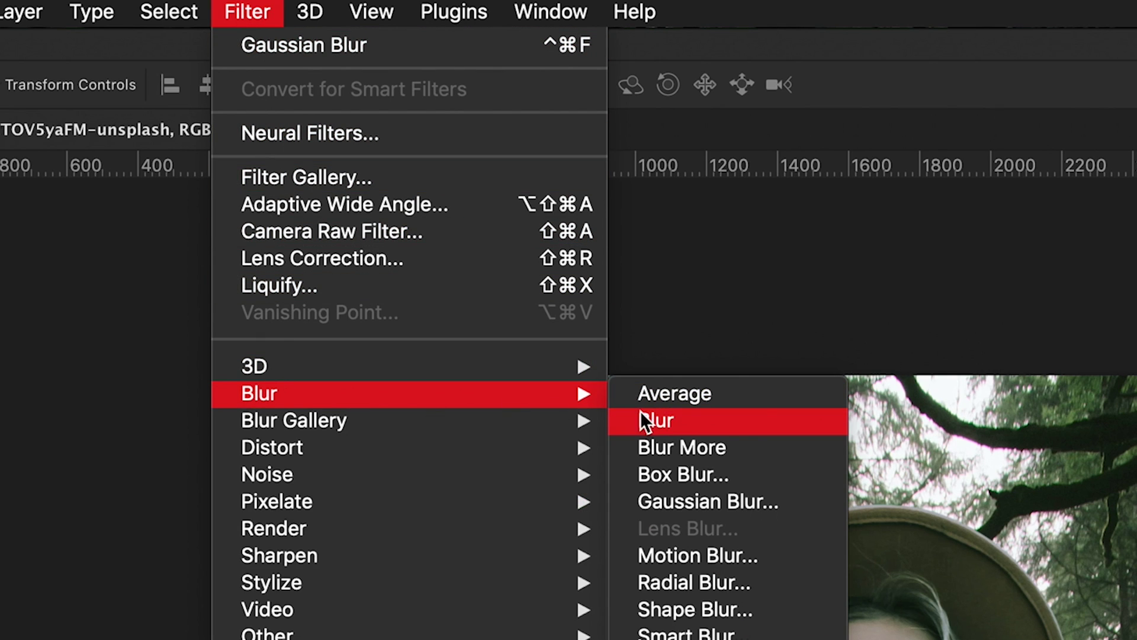
pyautogui.click(666, 498)
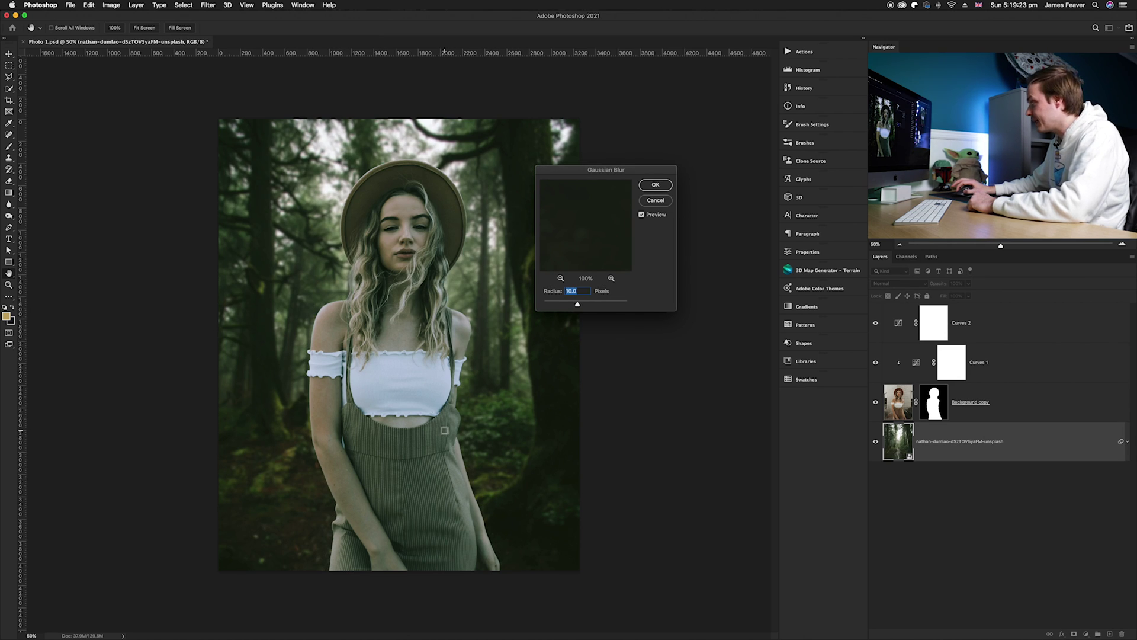
pyautogui.click(655, 186)
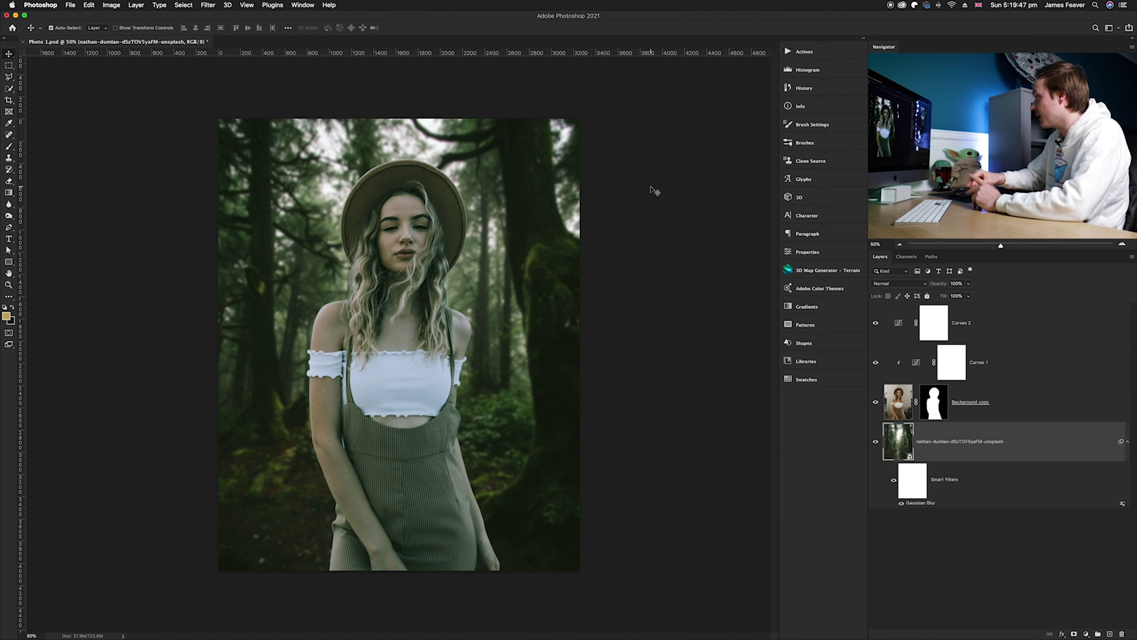
# Step: Isolate the Background copy layer in the view and bring the other layers back
pyautogui.keyDown('alt'); pyautogui.click(876, 402); pyautogui.keyUp('alt')
pyautogui.keyDown('alt'); pyautogui.click(876, 403); pyautogui.keyUp('alt')
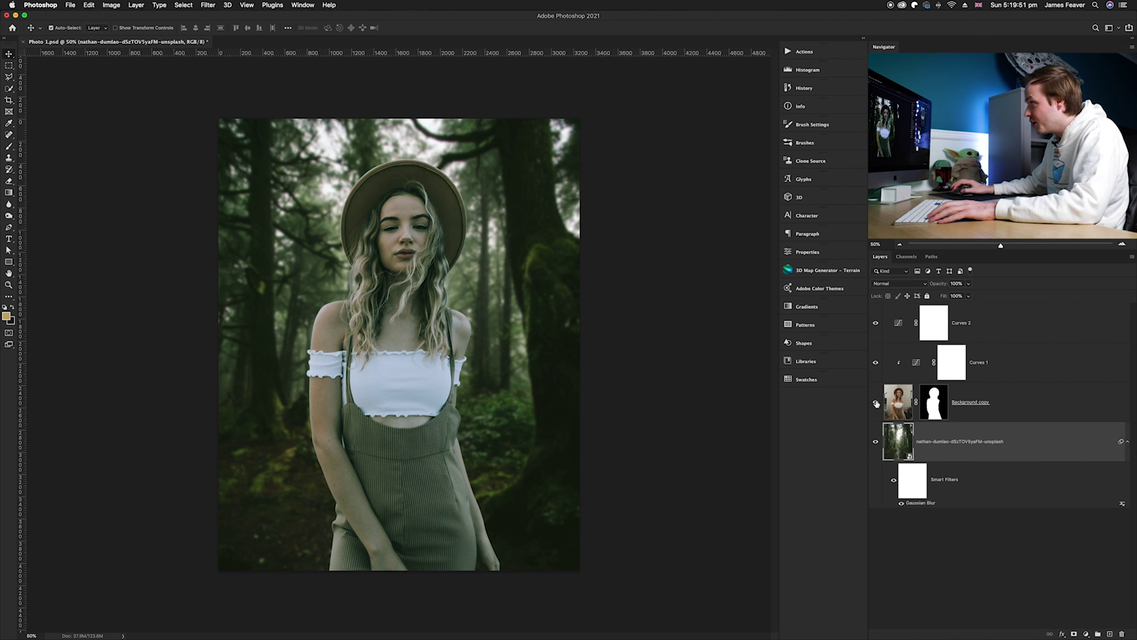